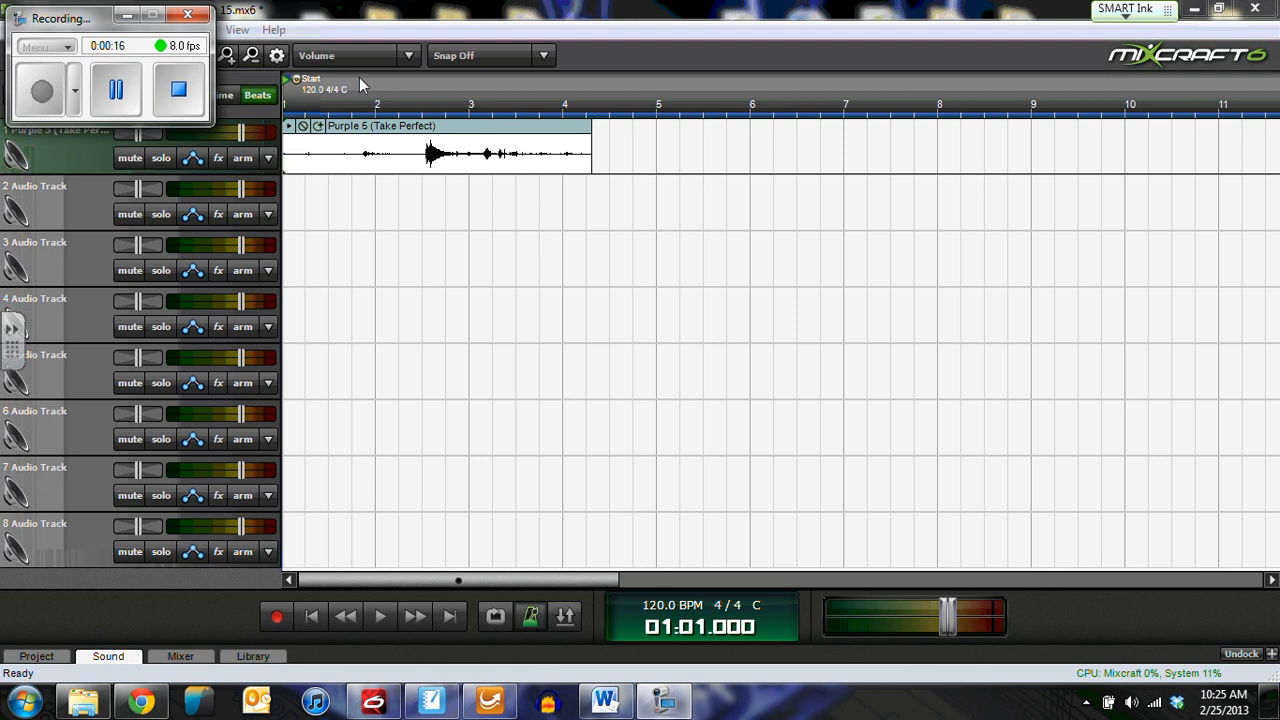
# Step: Preview the Purple 5 clip, then delete the empty audio tracks 3–8
pyautogui.click(127, 15)
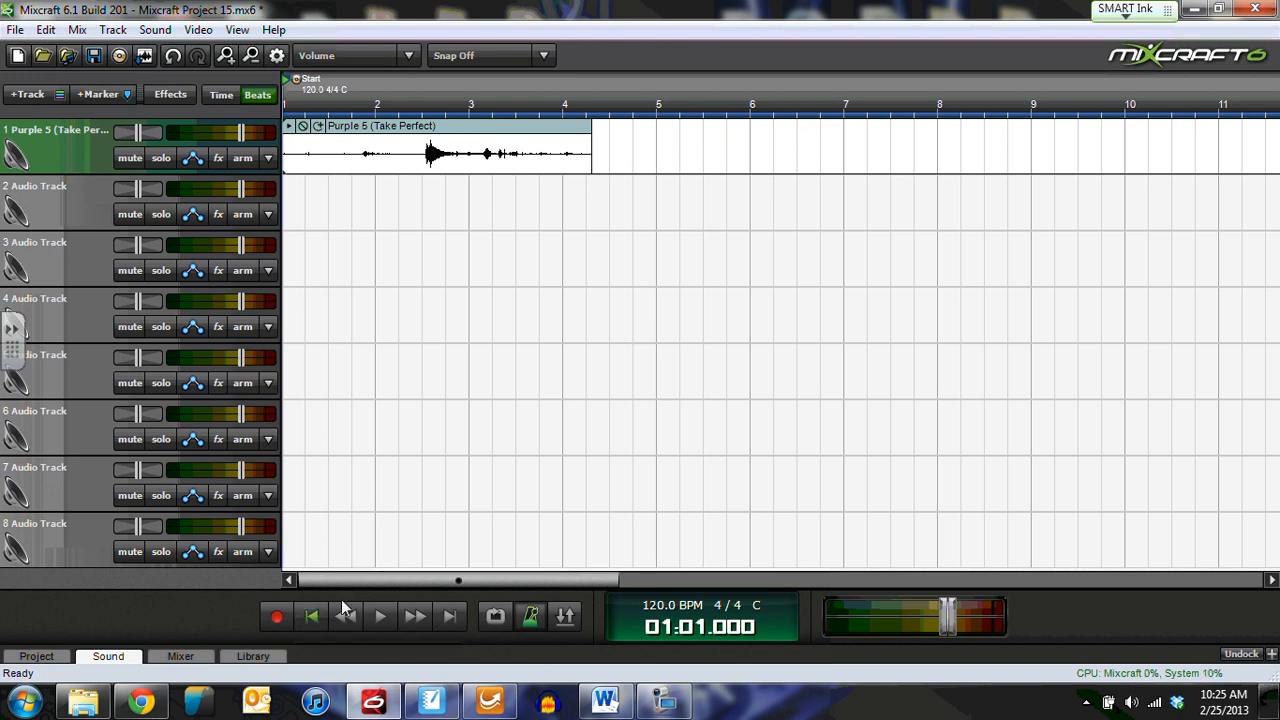
pyautogui.click(382, 617)
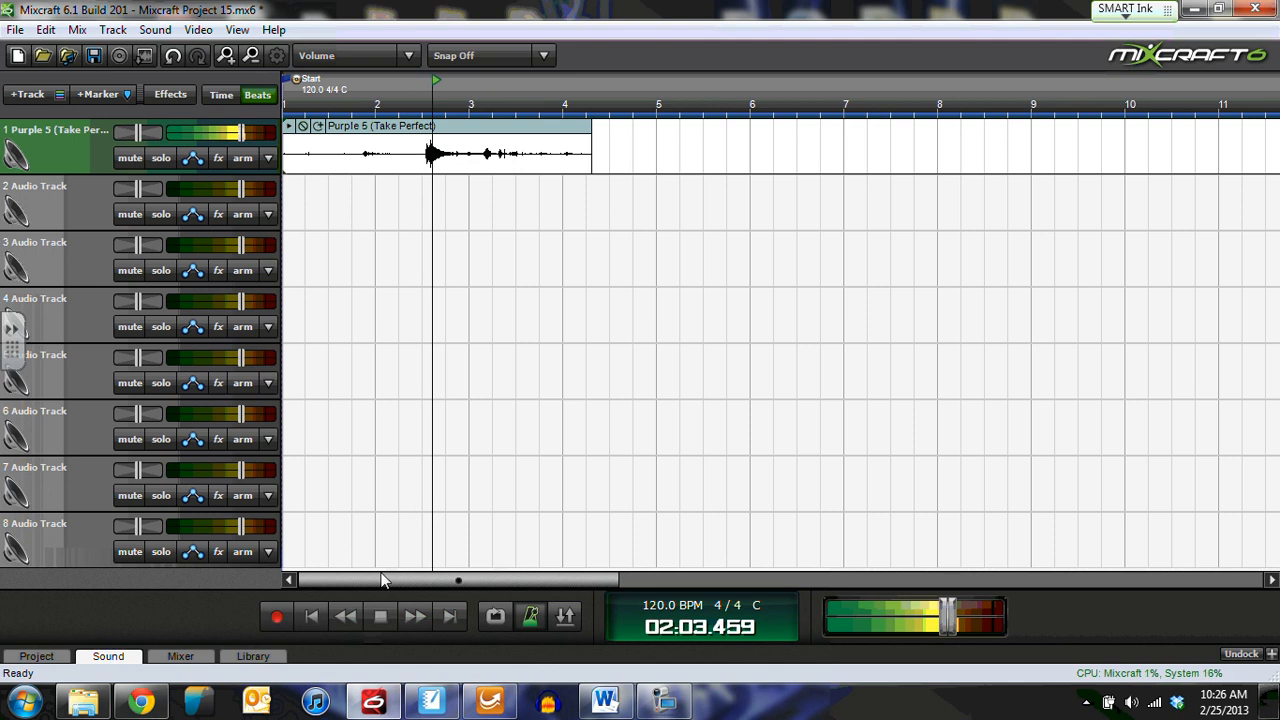
pyautogui.click(379, 617)
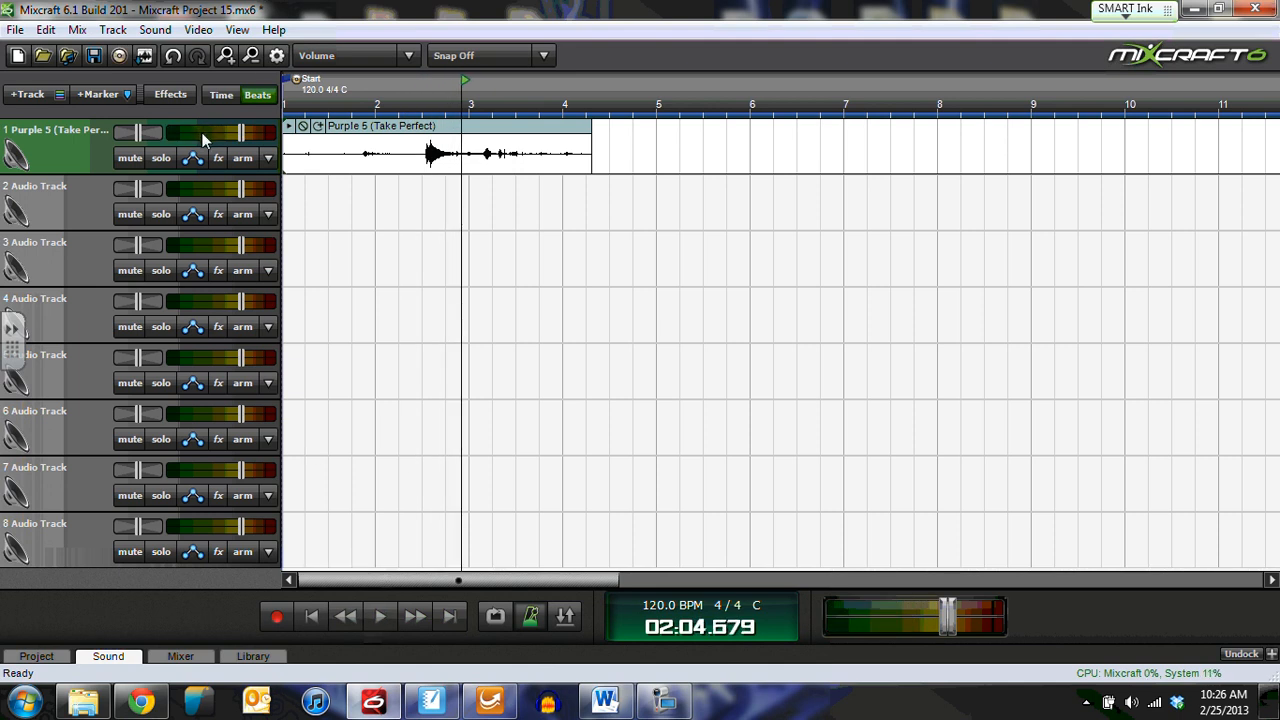
pyautogui.click(67, 550)
pyautogui.press('Delete')
pyautogui.press('Delete')
pyautogui.press('Delete')
pyautogui.press('Delete')
pyautogui.press('Delete')
pyautogui.press('Delete')
pyautogui.press('Delete')
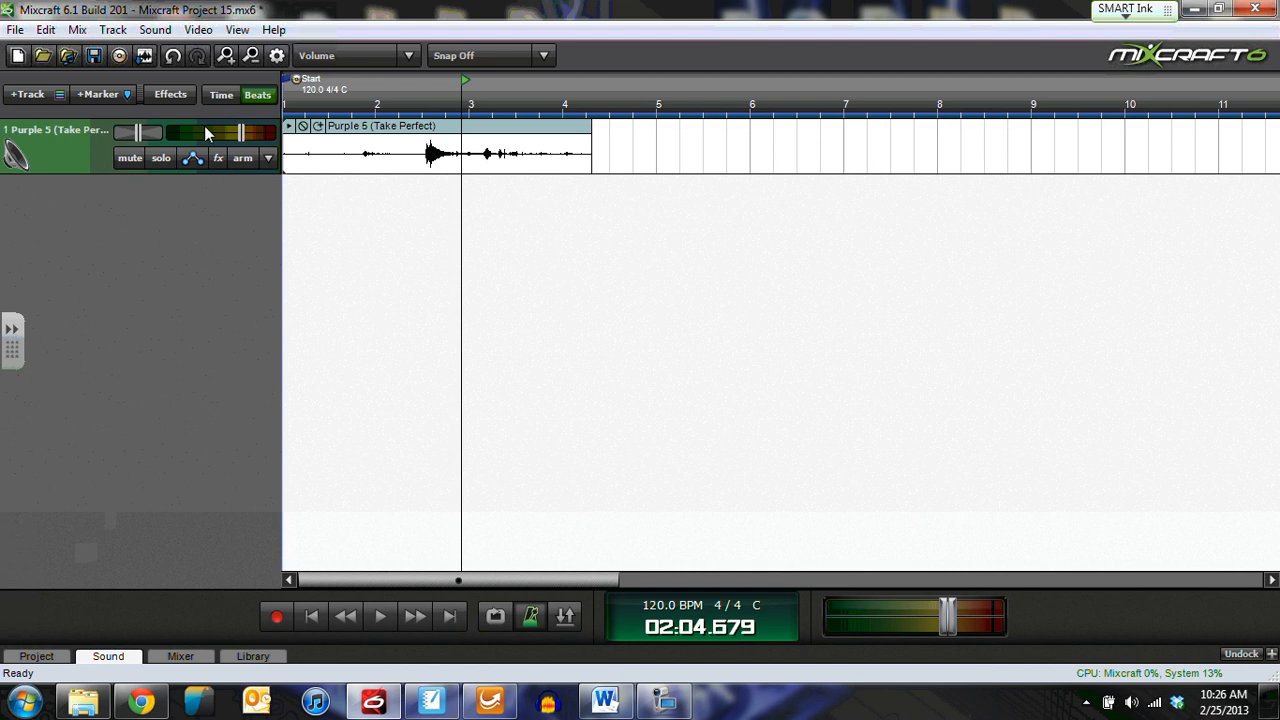
# Step: Replay the project from the start and select the Purple 5 clip
pyautogui.click(314, 614)
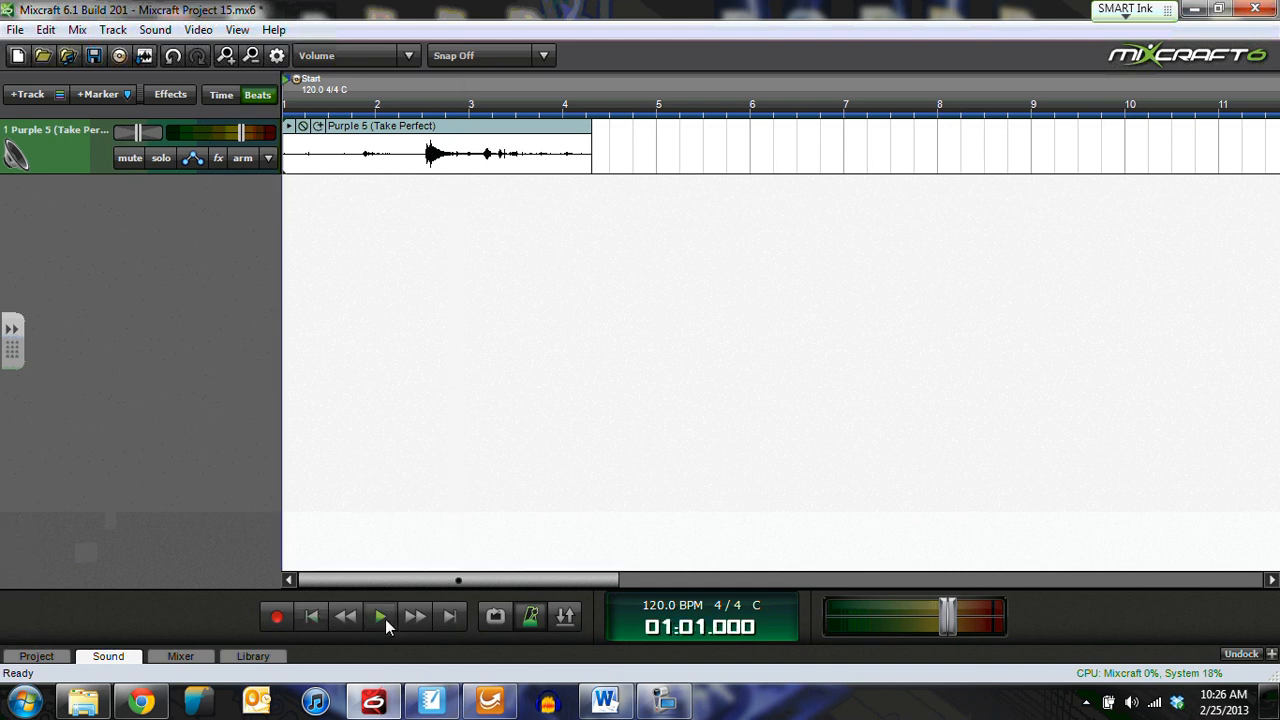
pyautogui.click(383, 618)
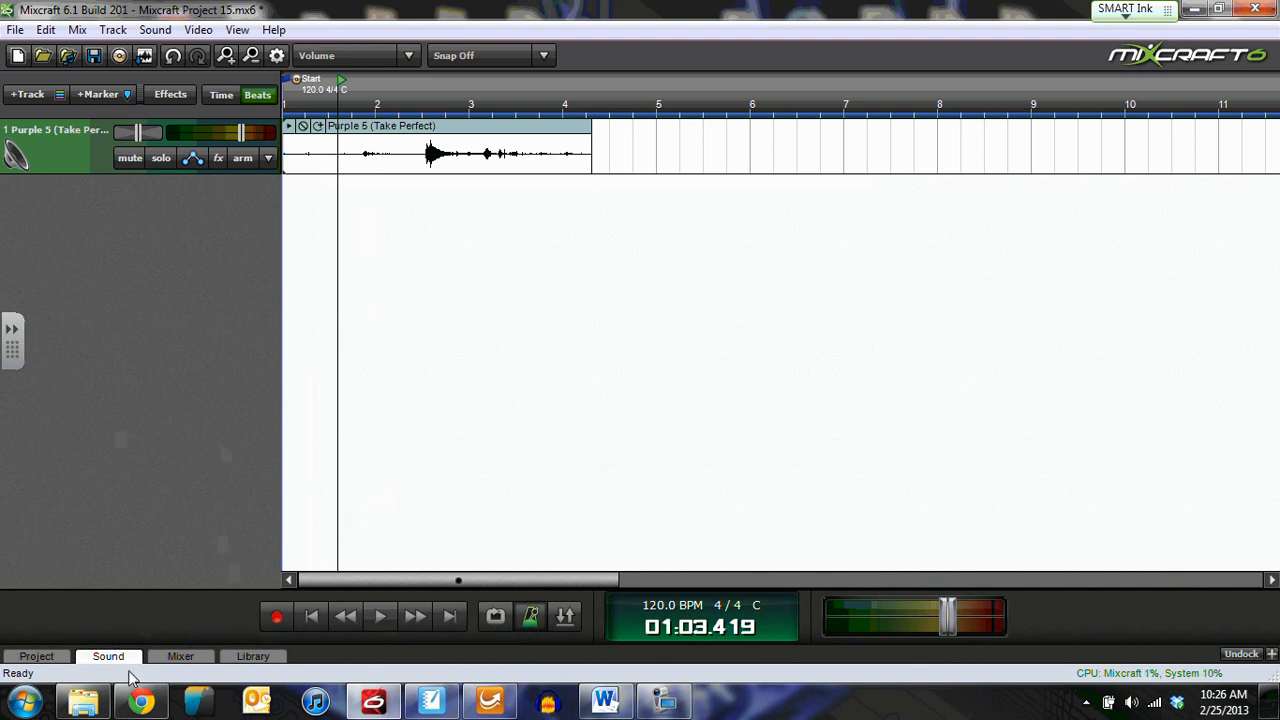
pyautogui.click(375, 145)
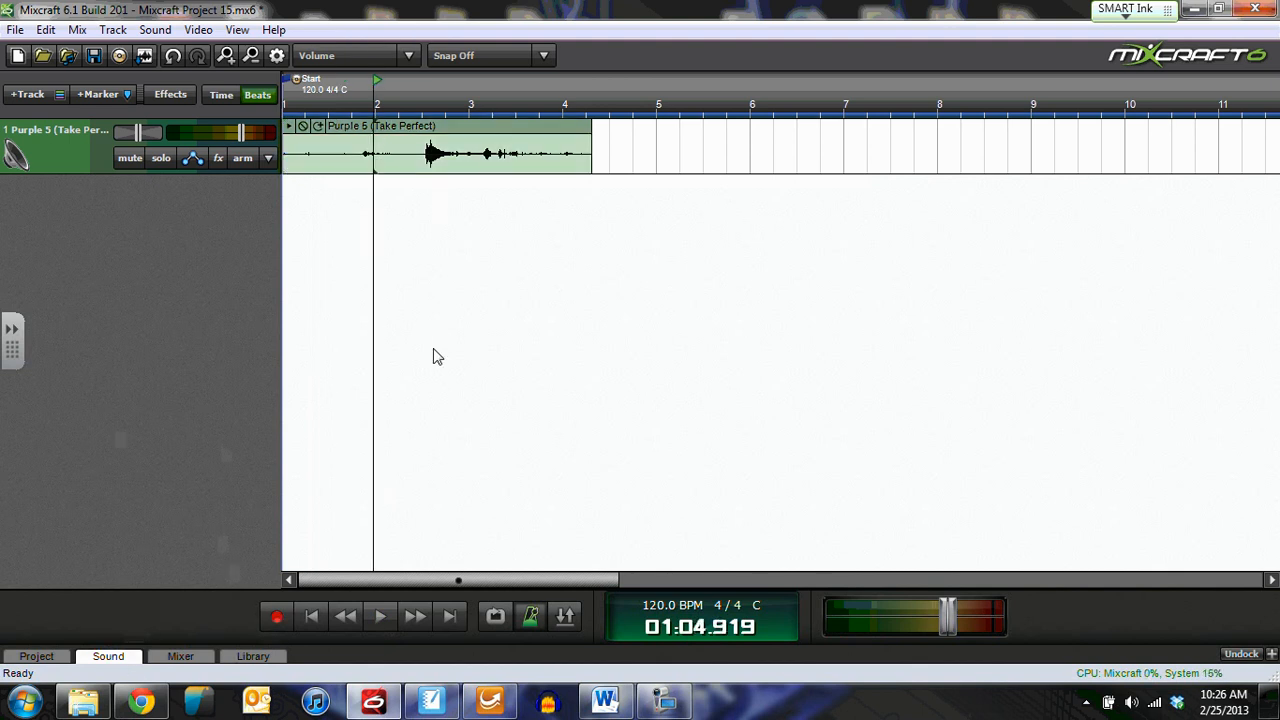
# Step: In the Sound tab, pull the Purple 5 loop end in to 00:06:640, just after the quiet opening
pyautogui.click(119, 655)
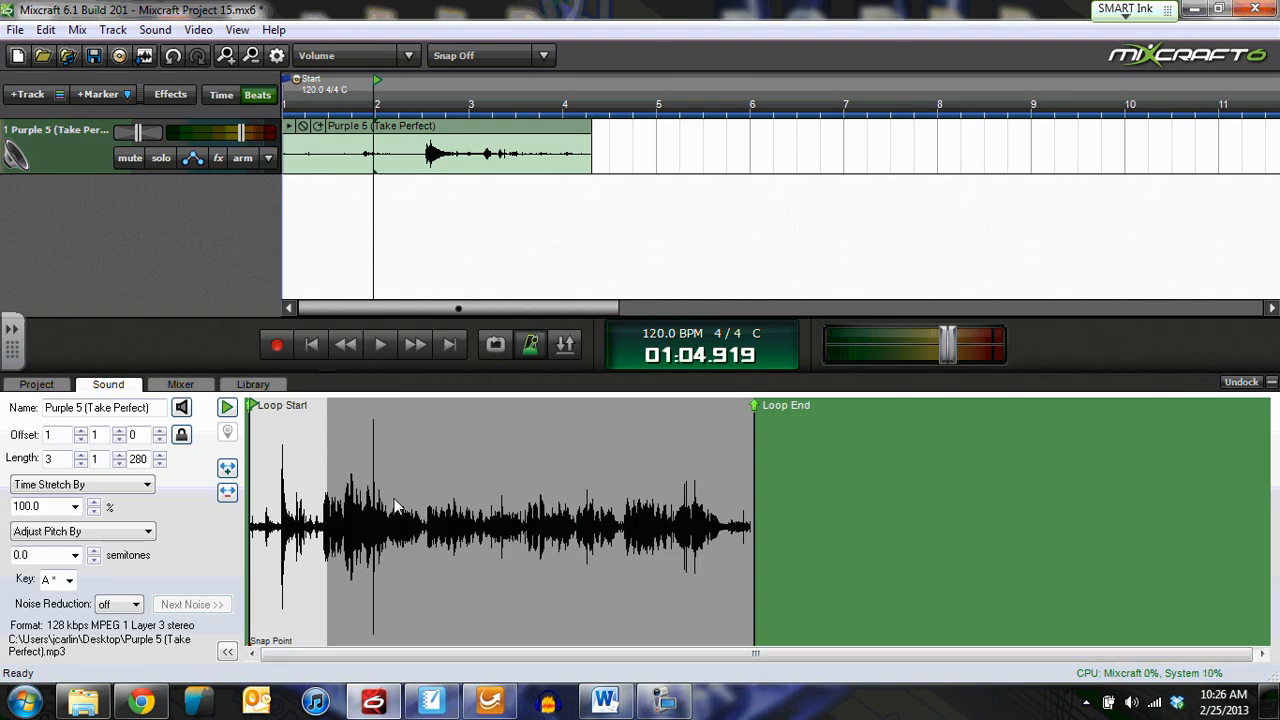
pyautogui.scroll(4, 336, 562)
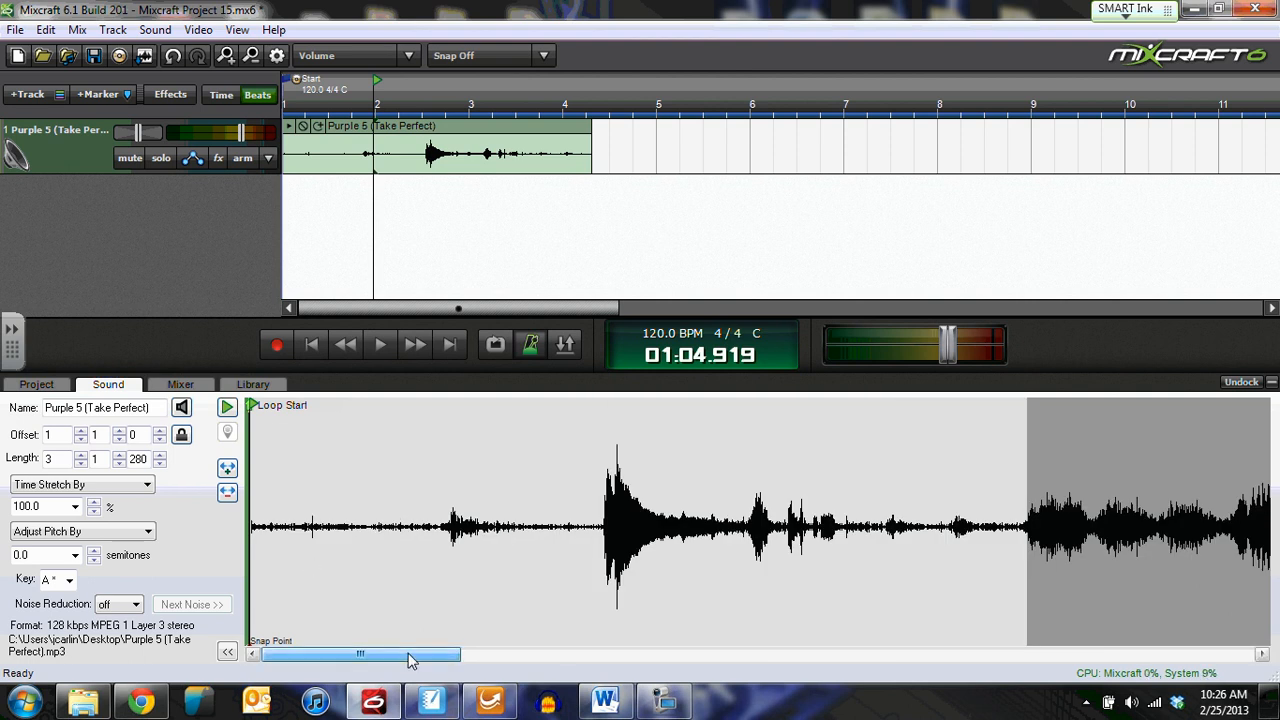
pyautogui.moveTo(409, 656); pyautogui.dragTo(880, 660)
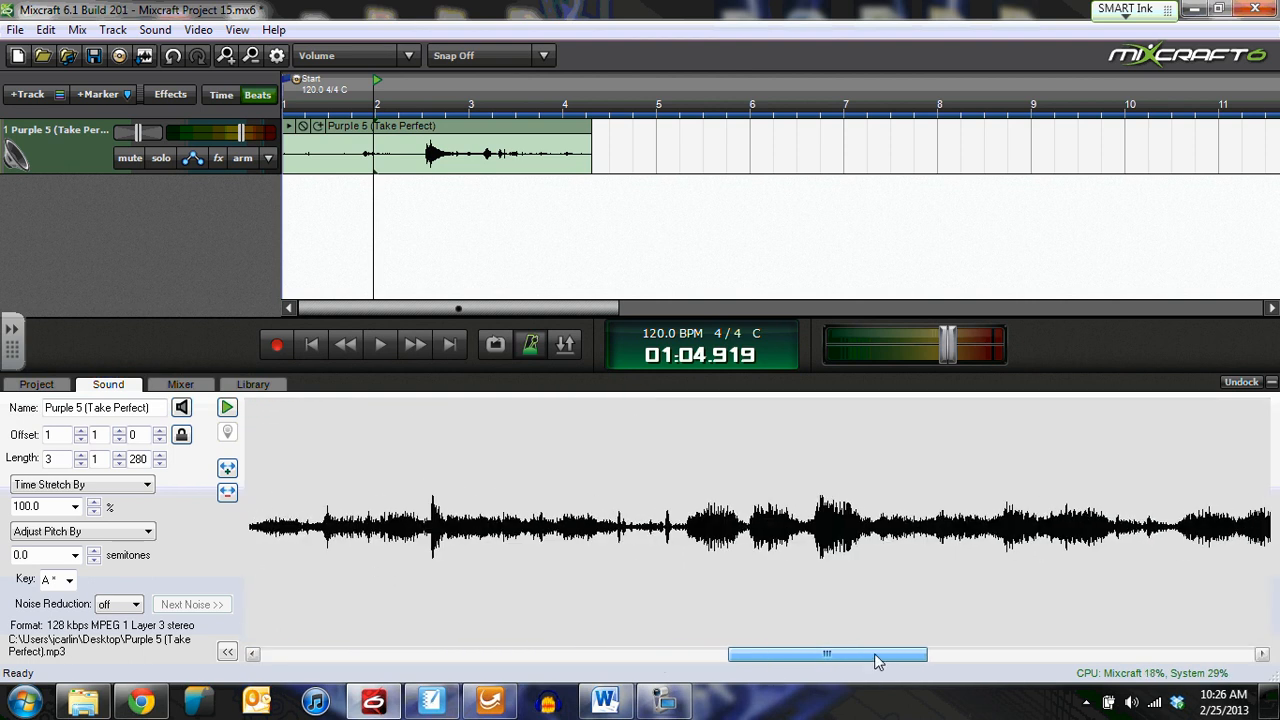
pyautogui.scroll(-5, 686, 597)
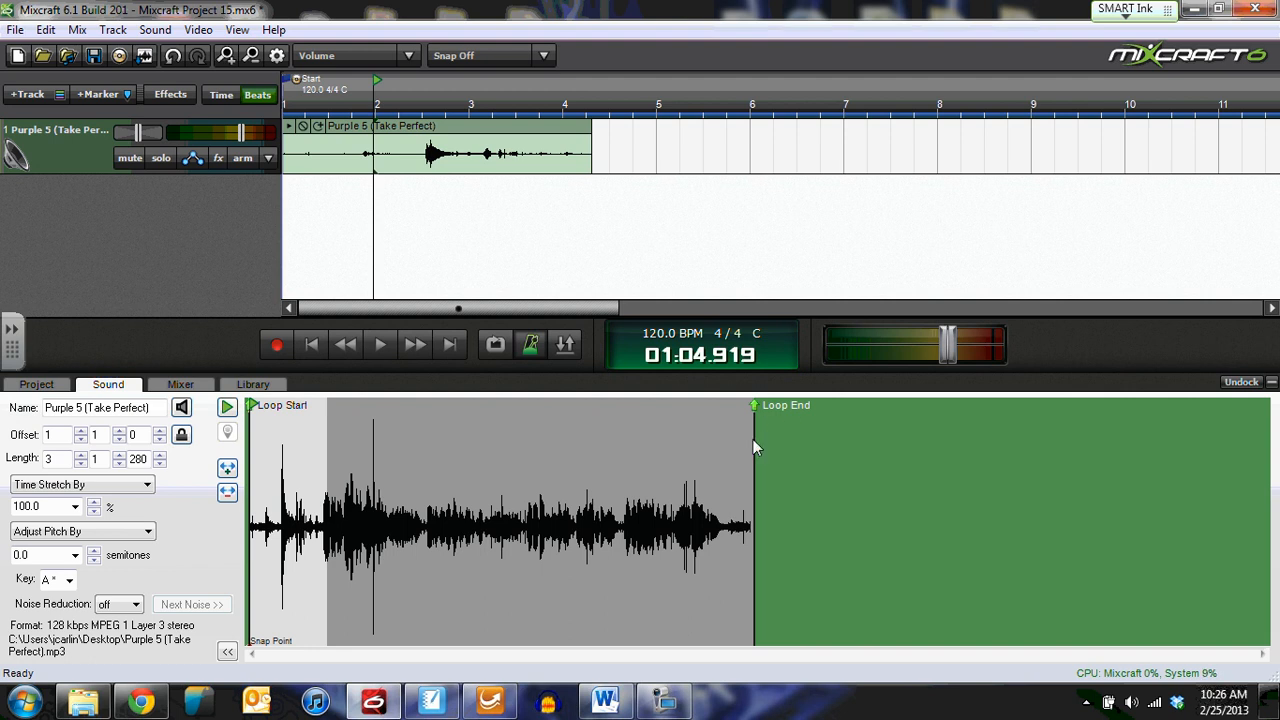
pyautogui.moveTo(753, 441)
pyautogui.mouseDown()
pyautogui.moveTo(729, 428)
pyautogui.moveTo(327, 415)
pyautogui.mouseUp()
# Step: Turn on loop playback and trim the Purple 5 clip length from 3|1|280 to 3|1|159
pyautogui.press('l')
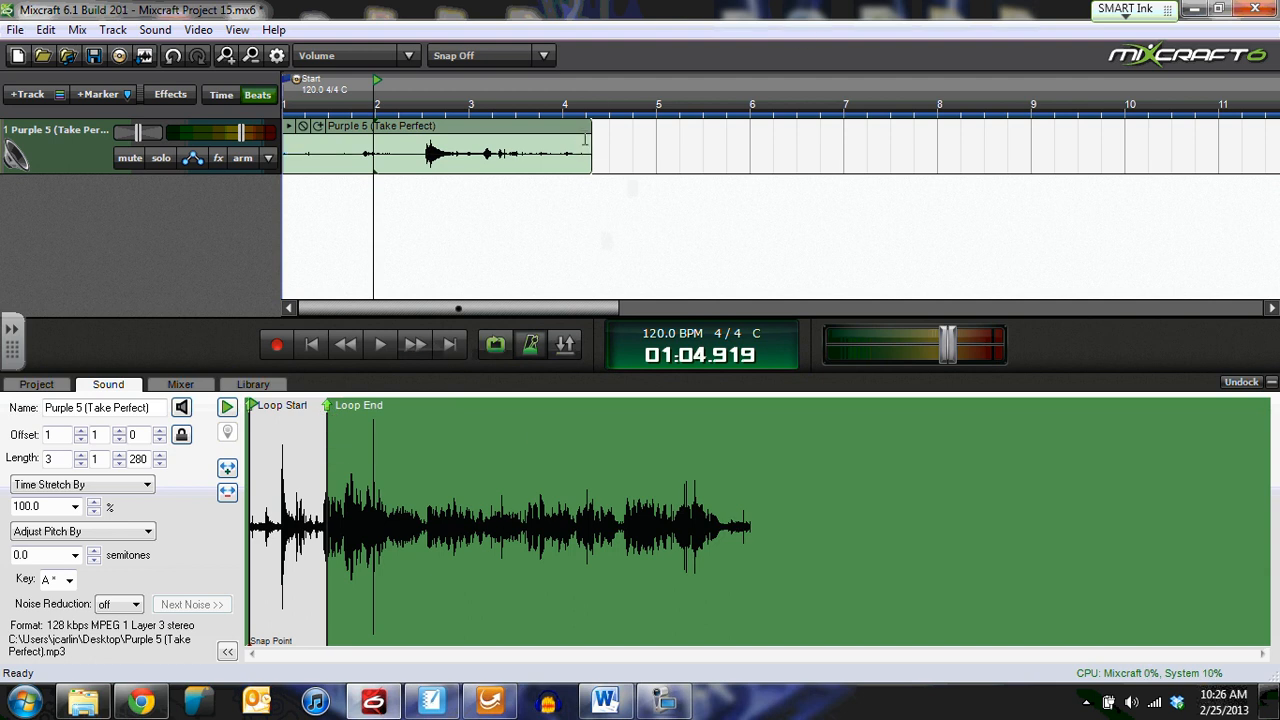
pyautogui.moveTo(597, 148); pyautogui.dragTo(586, 185)
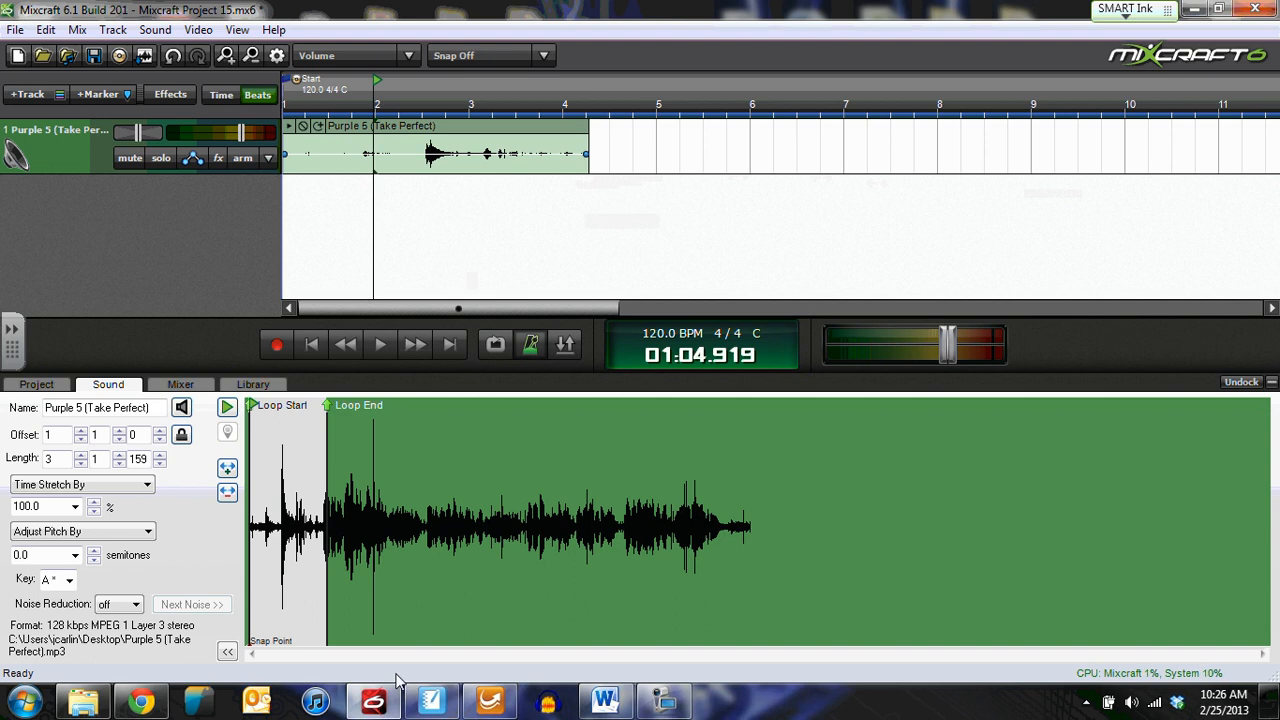
pyautogui.scroll(1, 308, 576)
pyautogui.scroll(3, 308, 580)
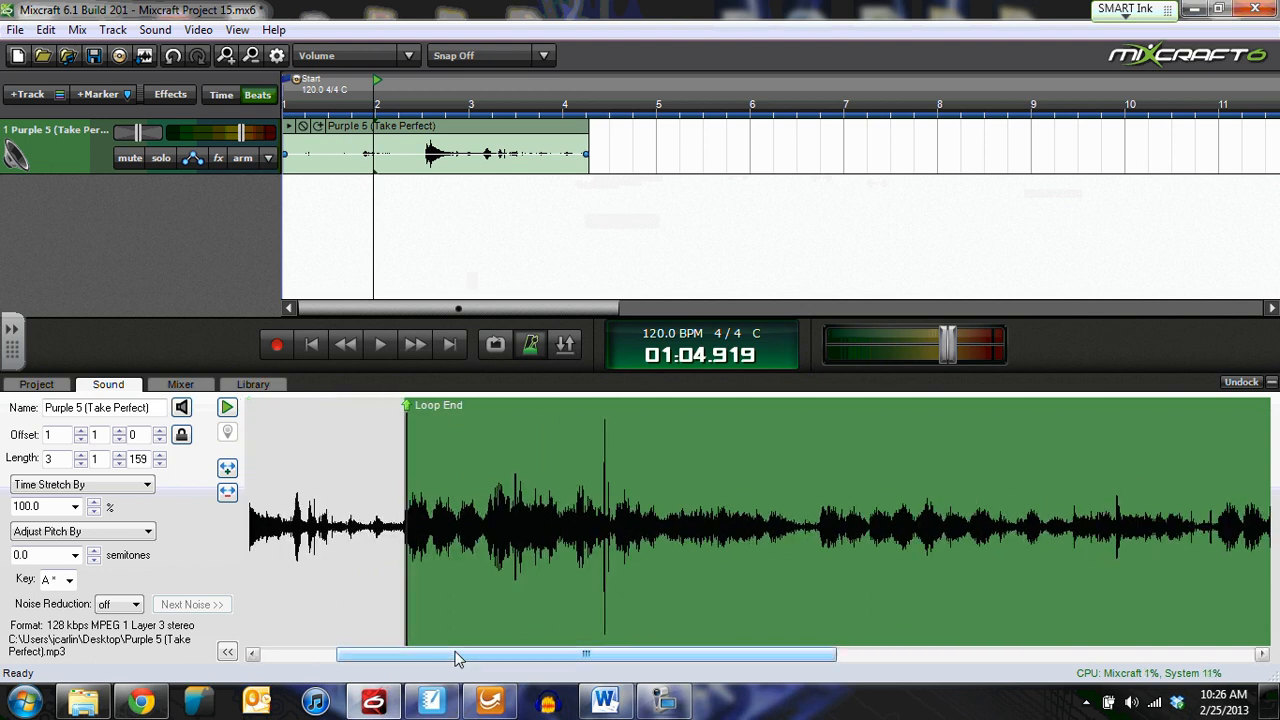
pyautogui.moveTo(458, 656); pyautogui.dragTo(311, 657)
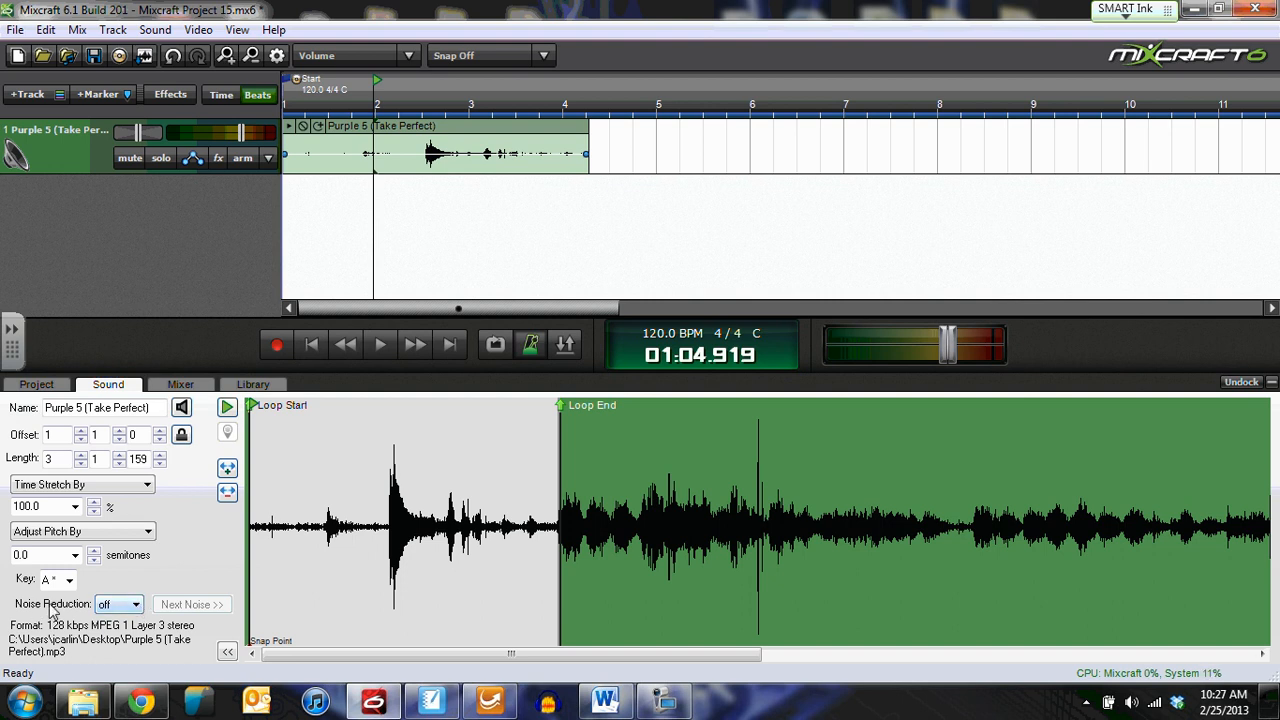
pyautogui.click(135, 605)
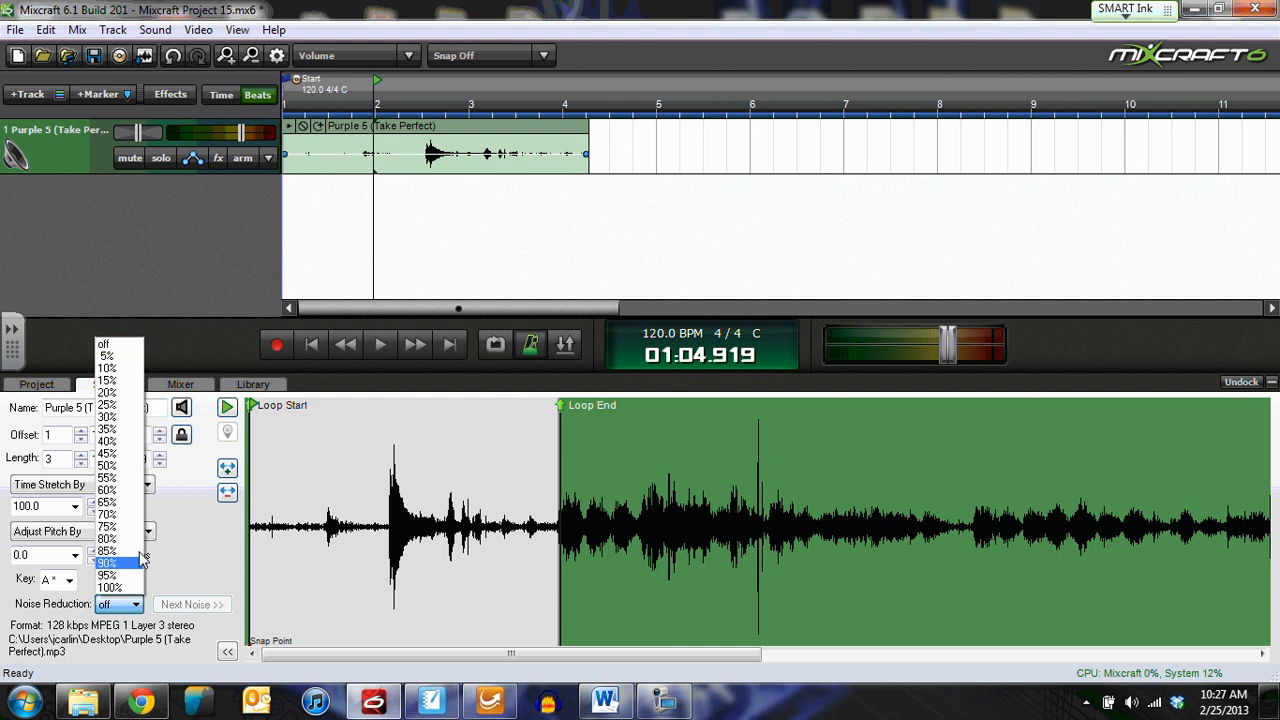
pyautogui.click(132, 466)
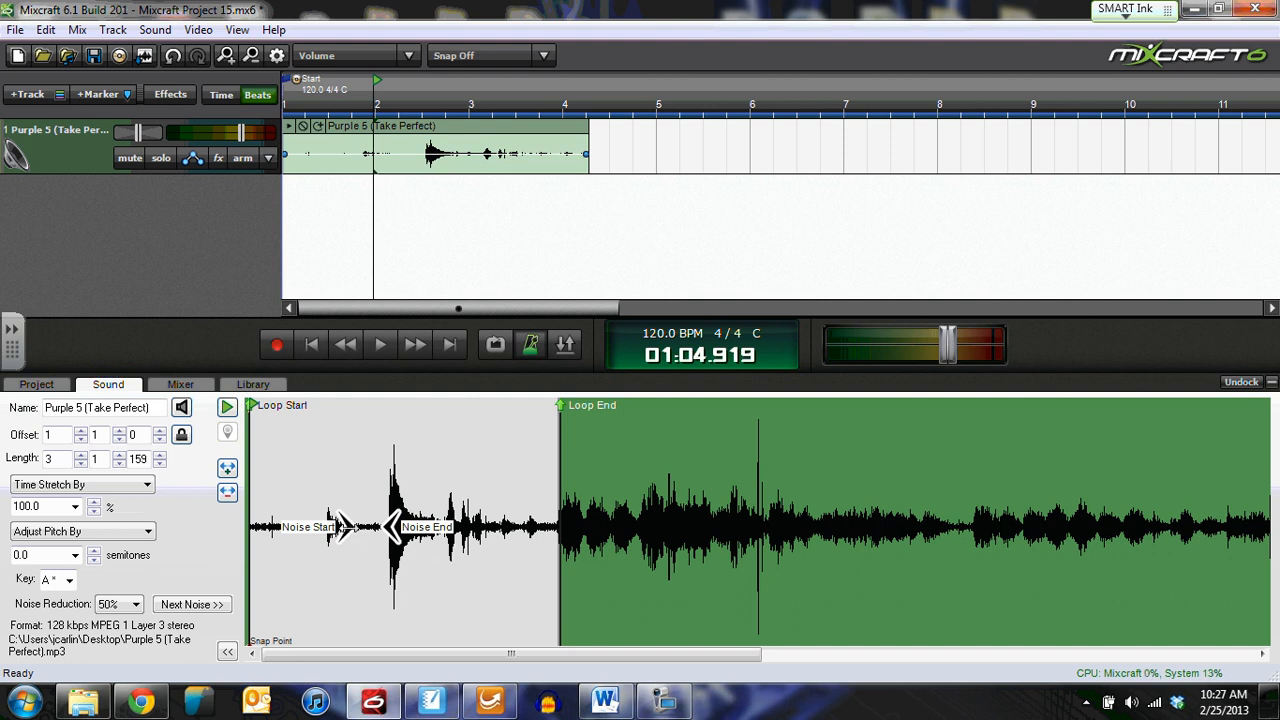
pyautogui.moveTo(345, 527); pyautogui.dragTo(245, 533)
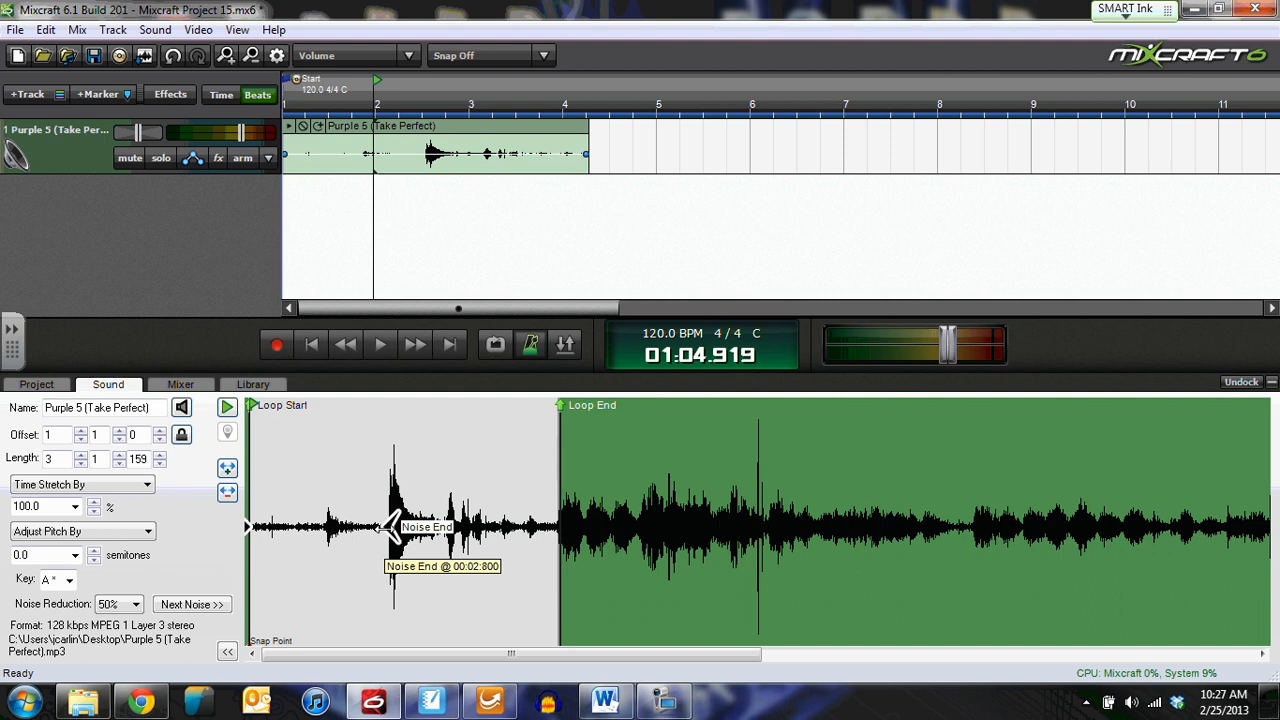
pyautogui.click(311, 344)
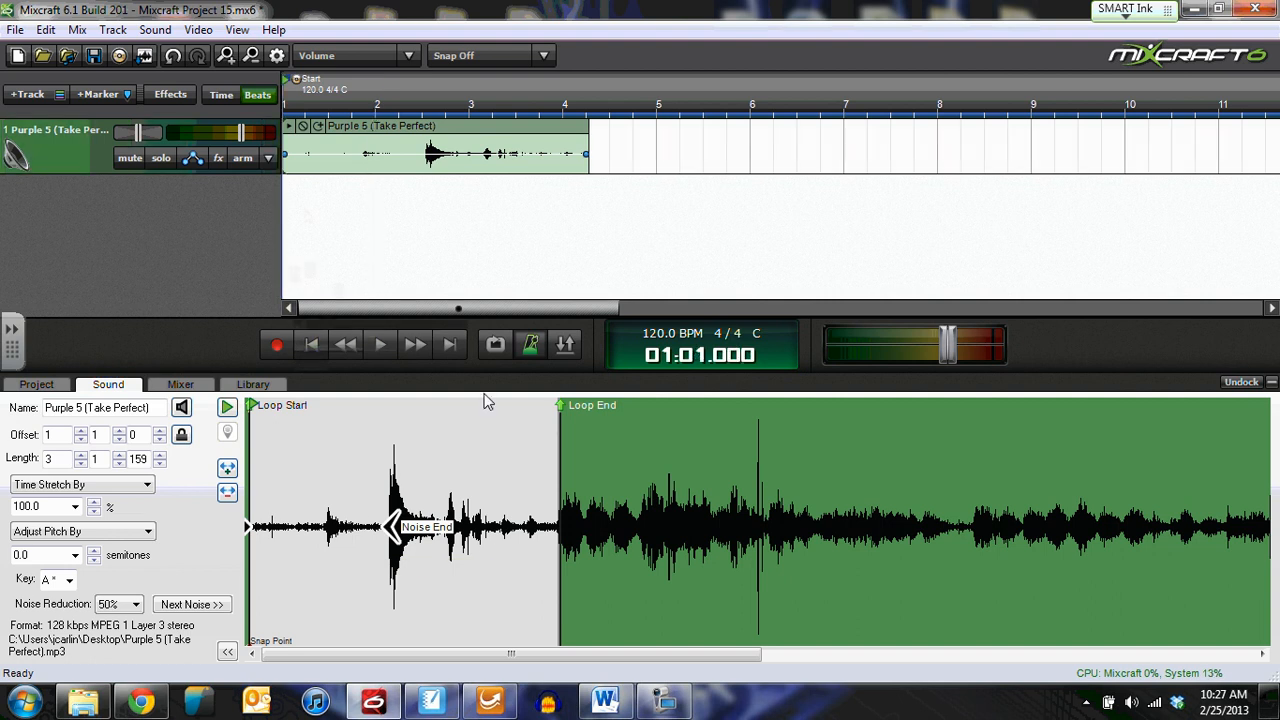
pyautogui.click(380, 344)
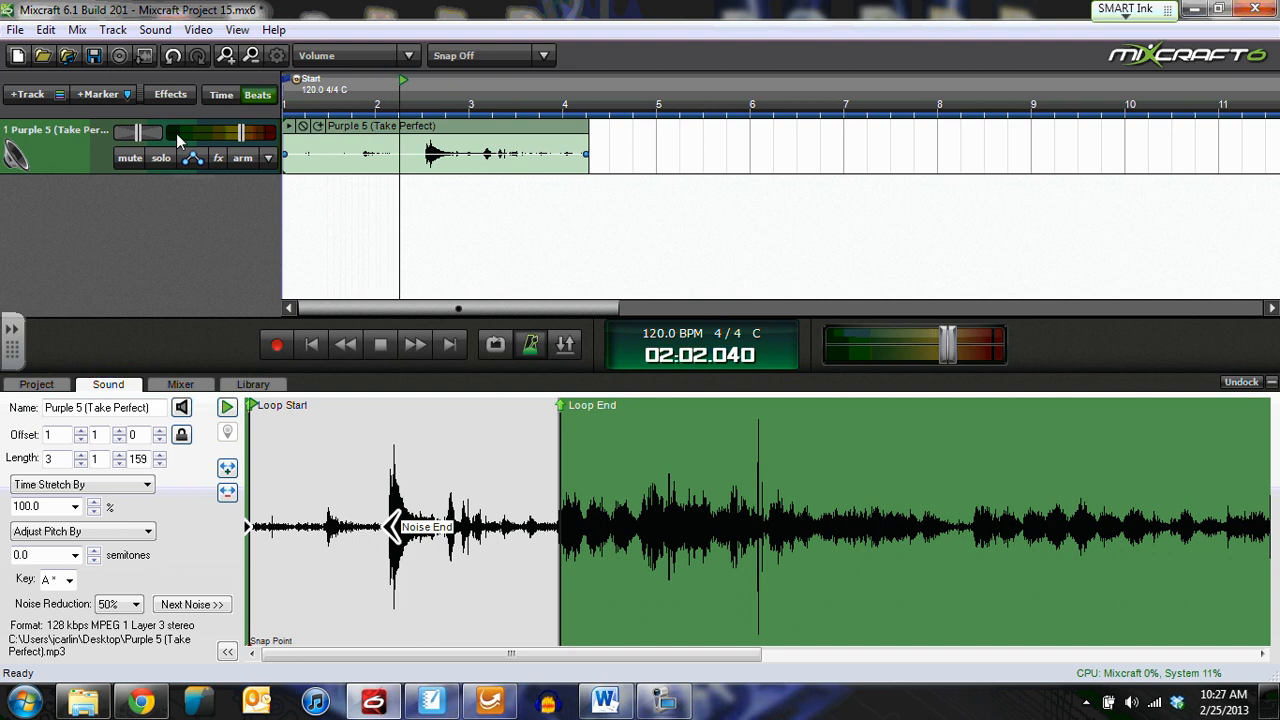
pyautogui.click(380, 344)
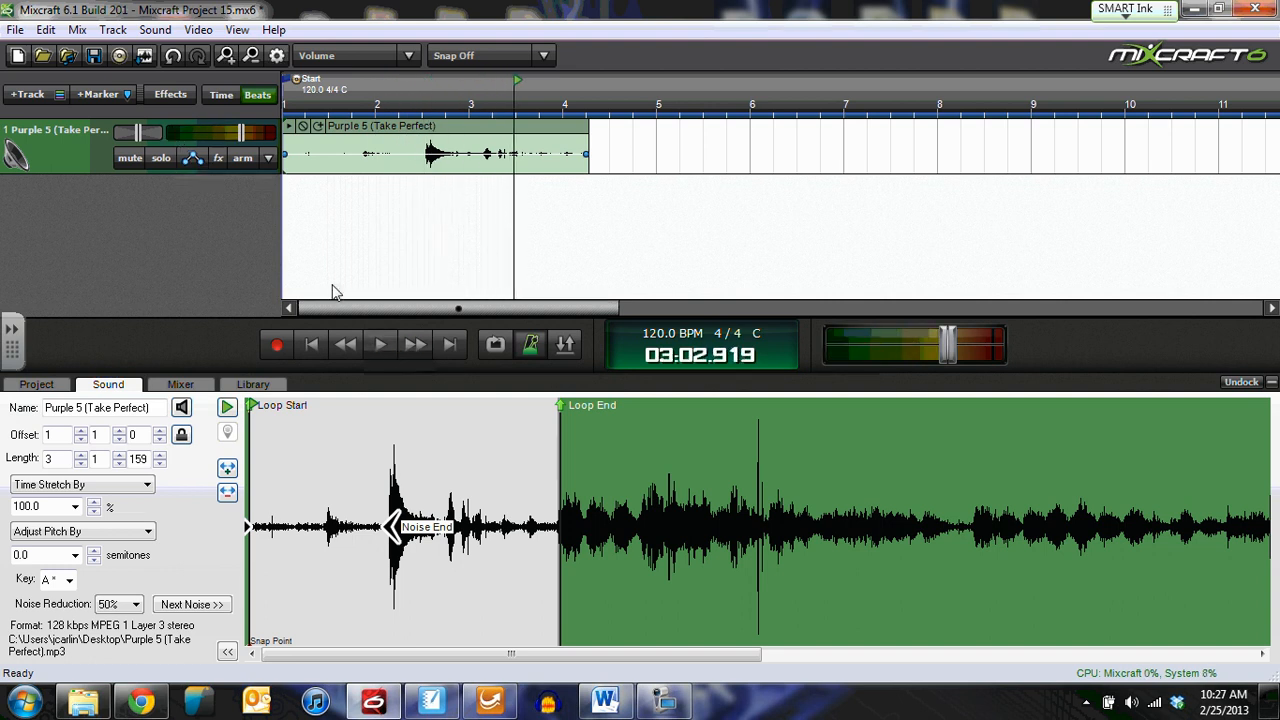
pyautogui.click(118, 606)
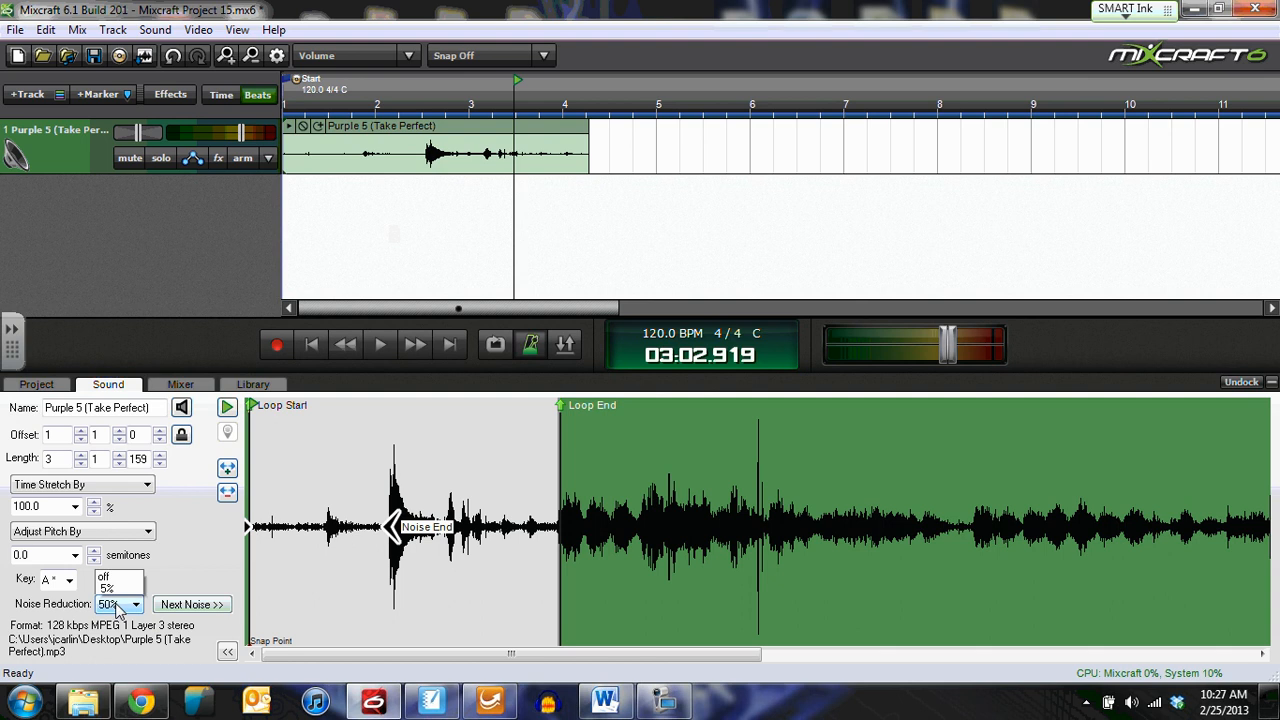
pyautogui.click(120, 346)
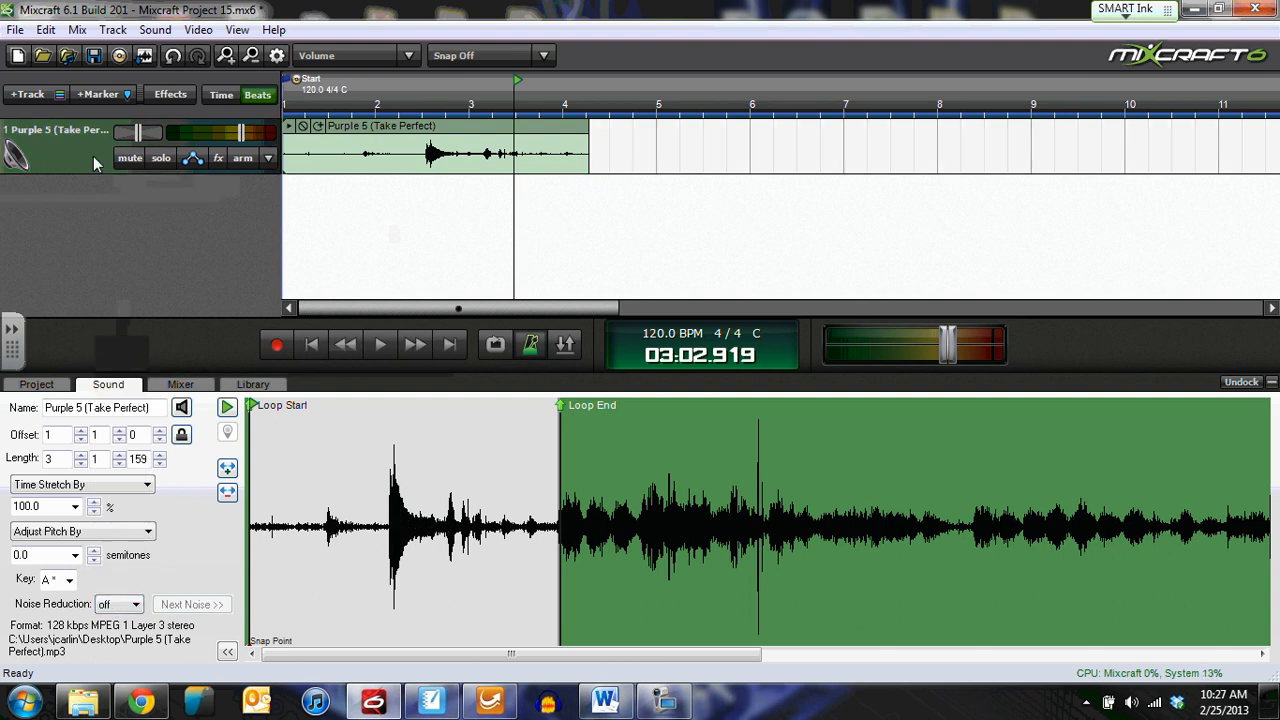
# Step: Insert a new audio track and paste a copy of the Purple 5 clip at its start
pyautogui.click(28, 94)
pyautogui.click(65, 120)
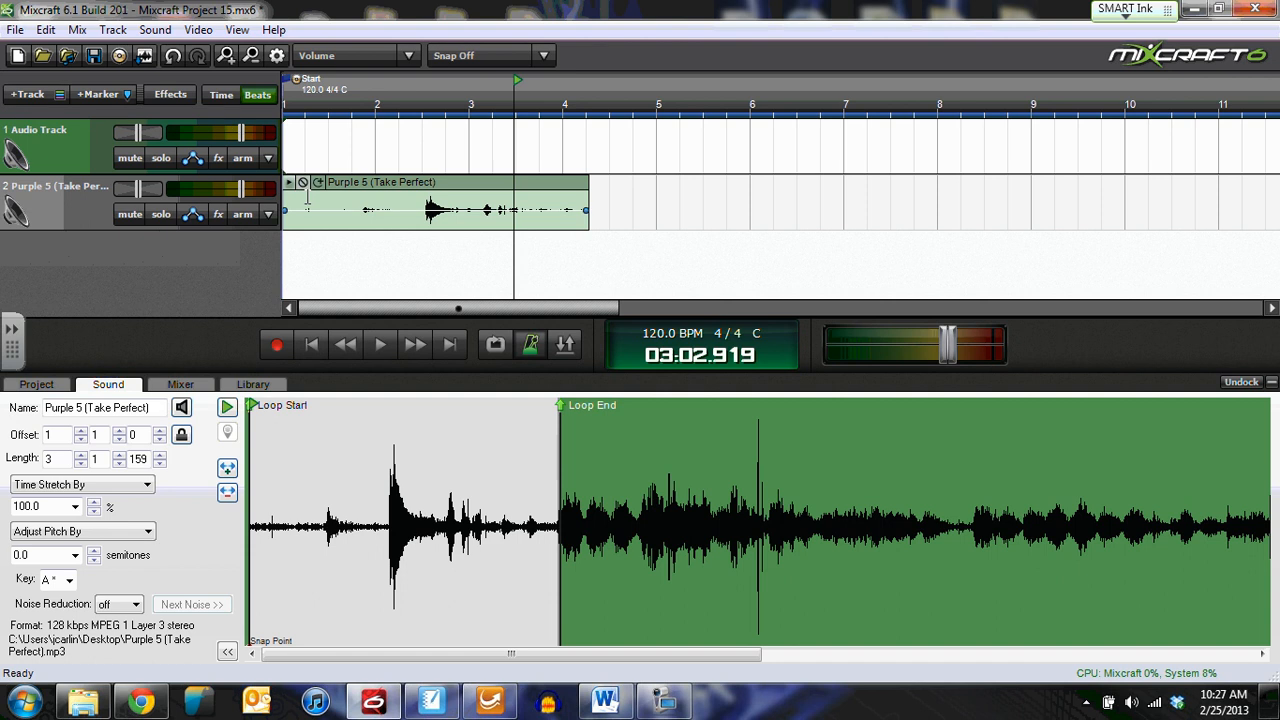
pyautogui.click(380, 190)
pyautogui.click(324, 135)
pyautogui.hotkey('ctrl', 'v')
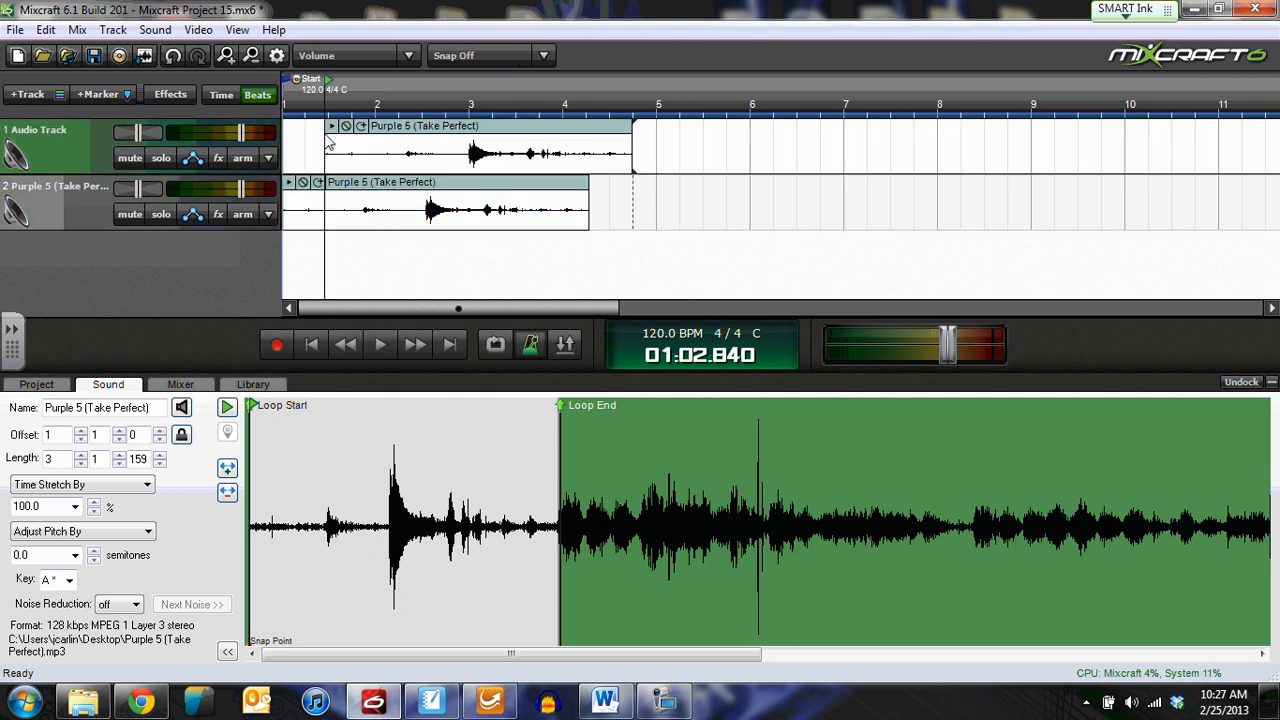
pyautogui.moveTo(430, 128); pyautogui.dragTo(390, 127)
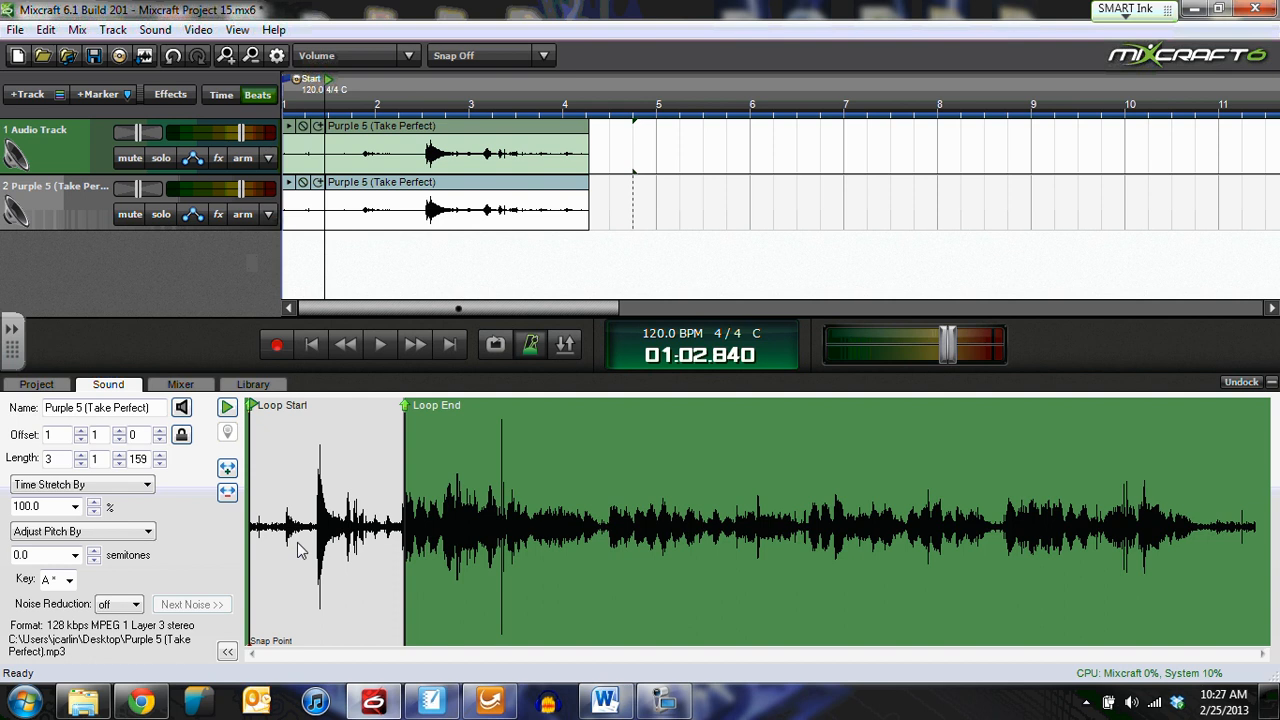
# Step: Give the top-track copy 50% noise reduction, then rewind to the song start
pyautogui.scroll(2, 305, 550)
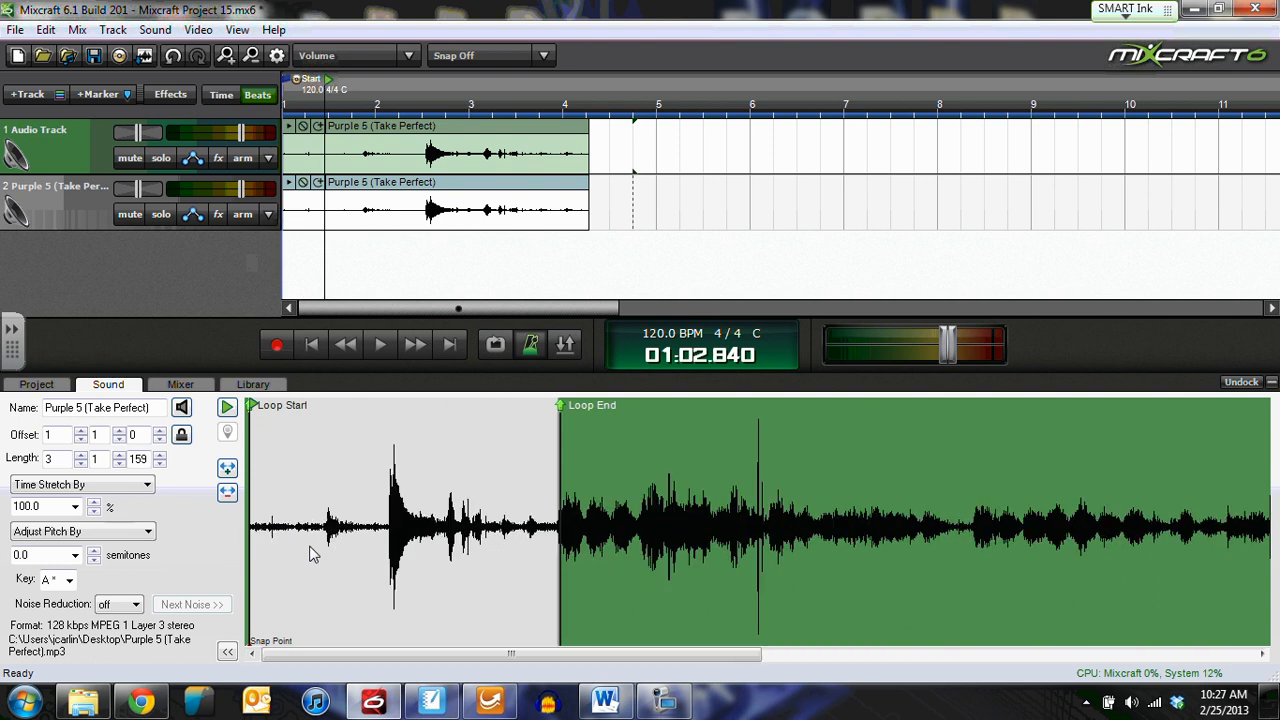
pyautogui.click(137, 604)
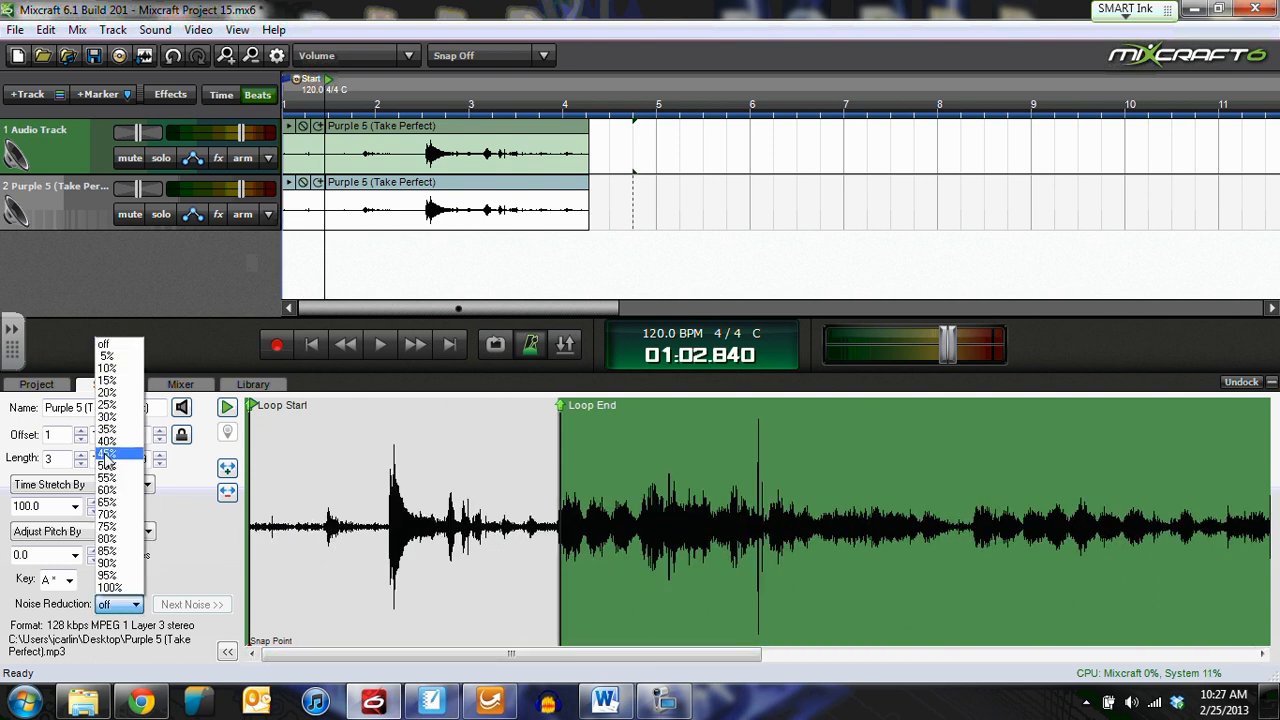
pyautogui.click(110, 473)
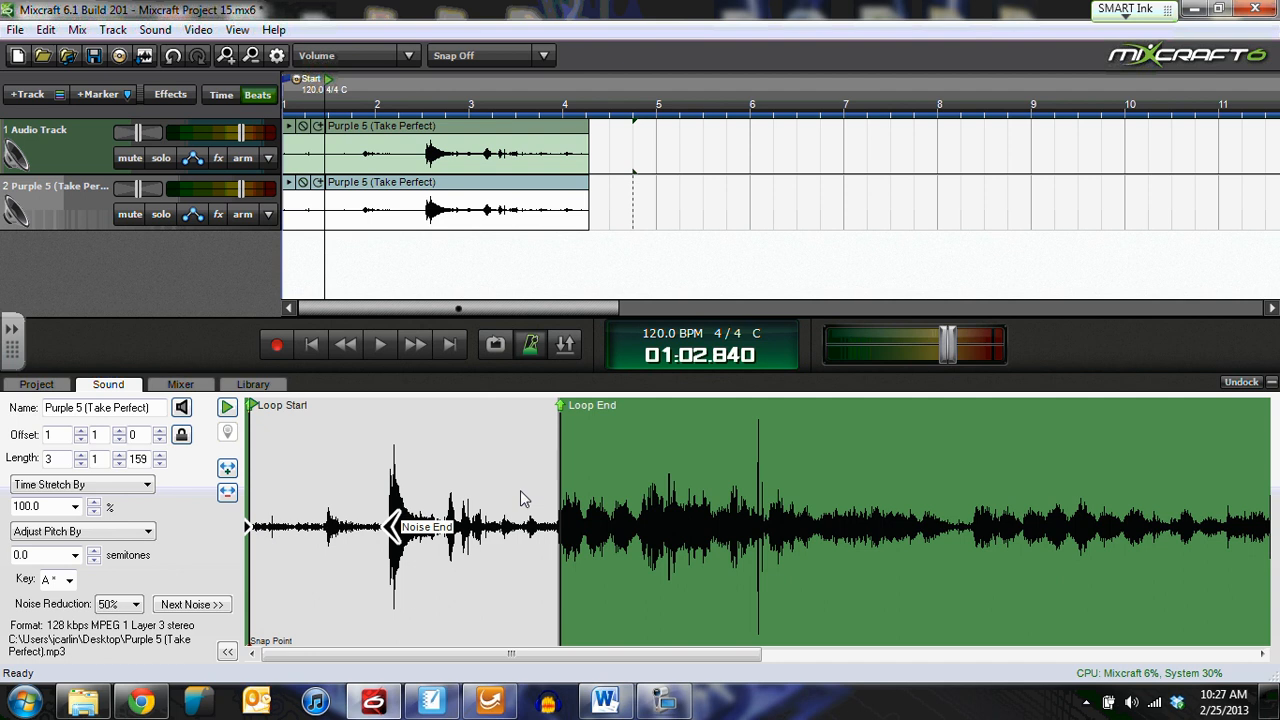
pyautogui.click(374, 130)
pyautogui.click(397, 191)
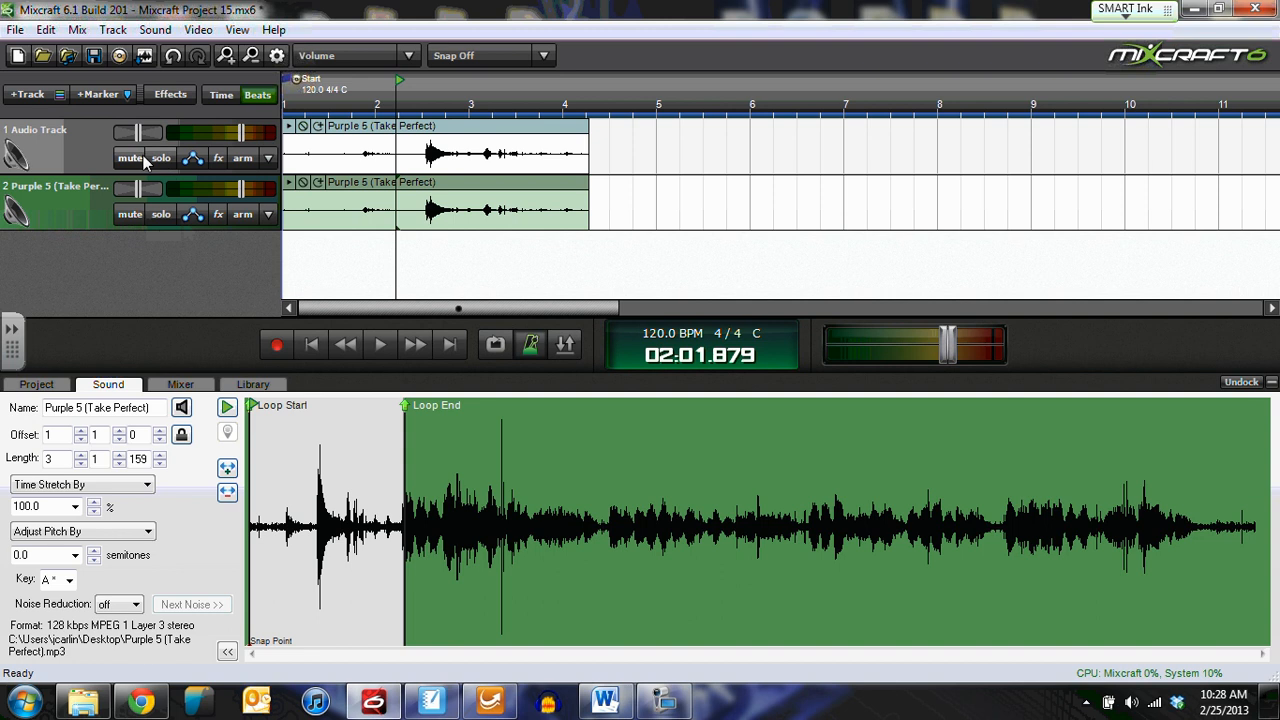
pyautogui.click(313, 344)
# Step: Compare tracks by briefly muting track 1 during playback, then mute track 2 and replay from the start
pyautogui.click(380, 345)
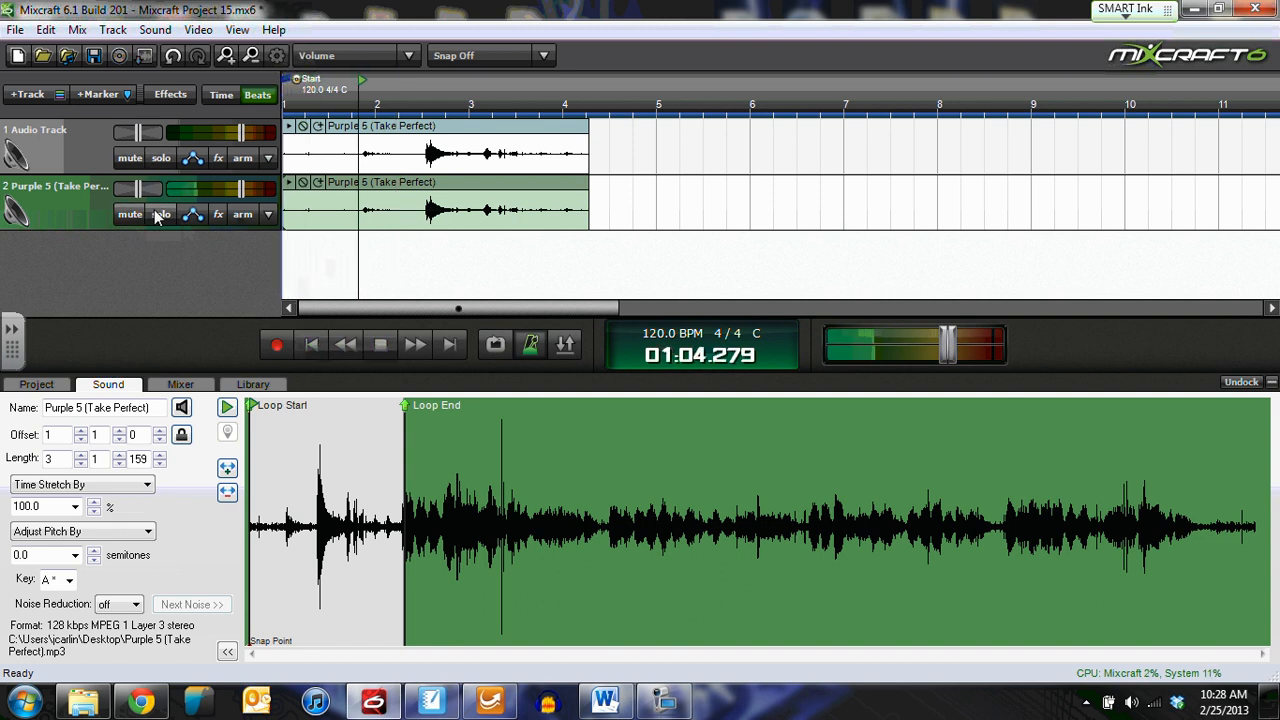
pyautogui.click(132, 159)
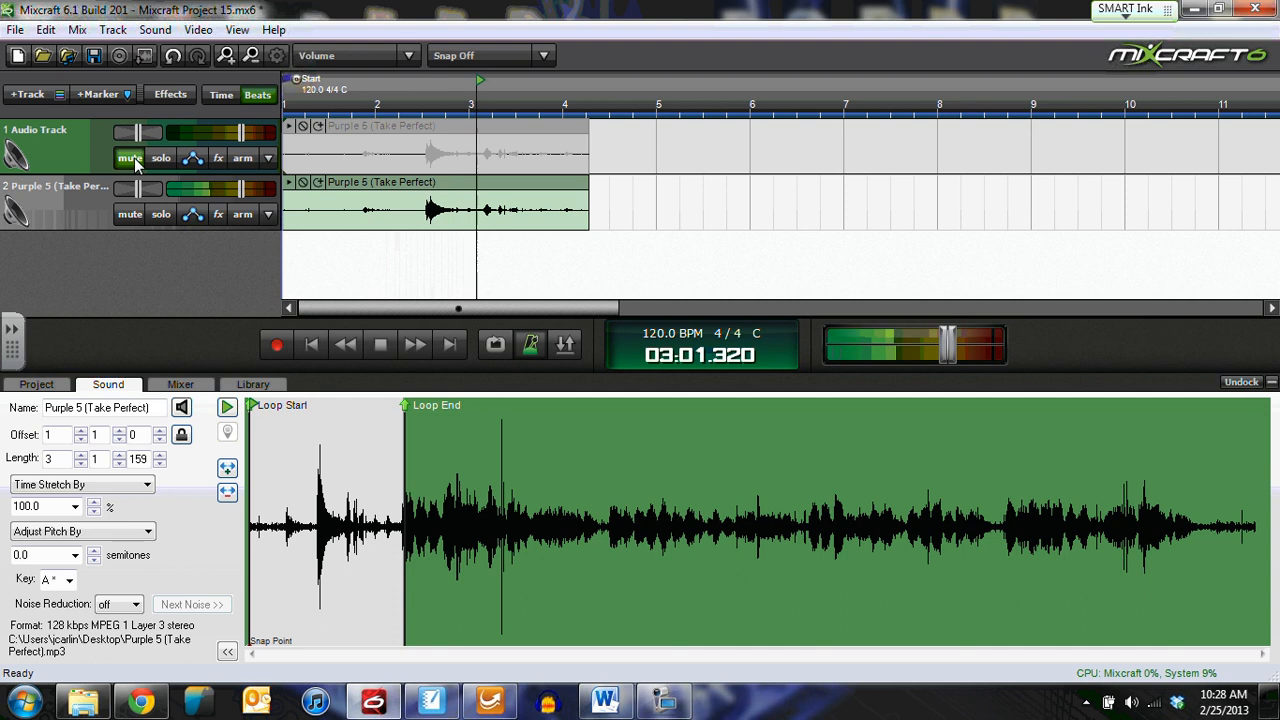
pyautogui.click(134, 160)
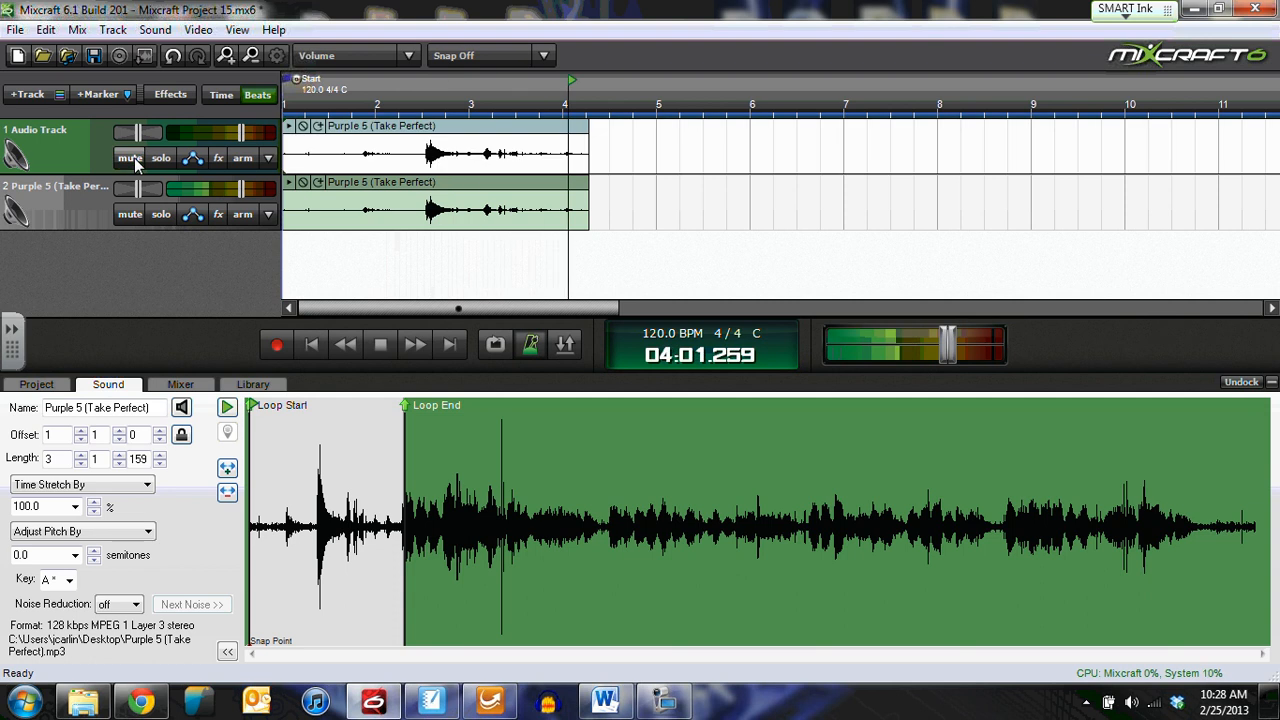
pyautogui.press('space')
pyautogui.click(312, 345)
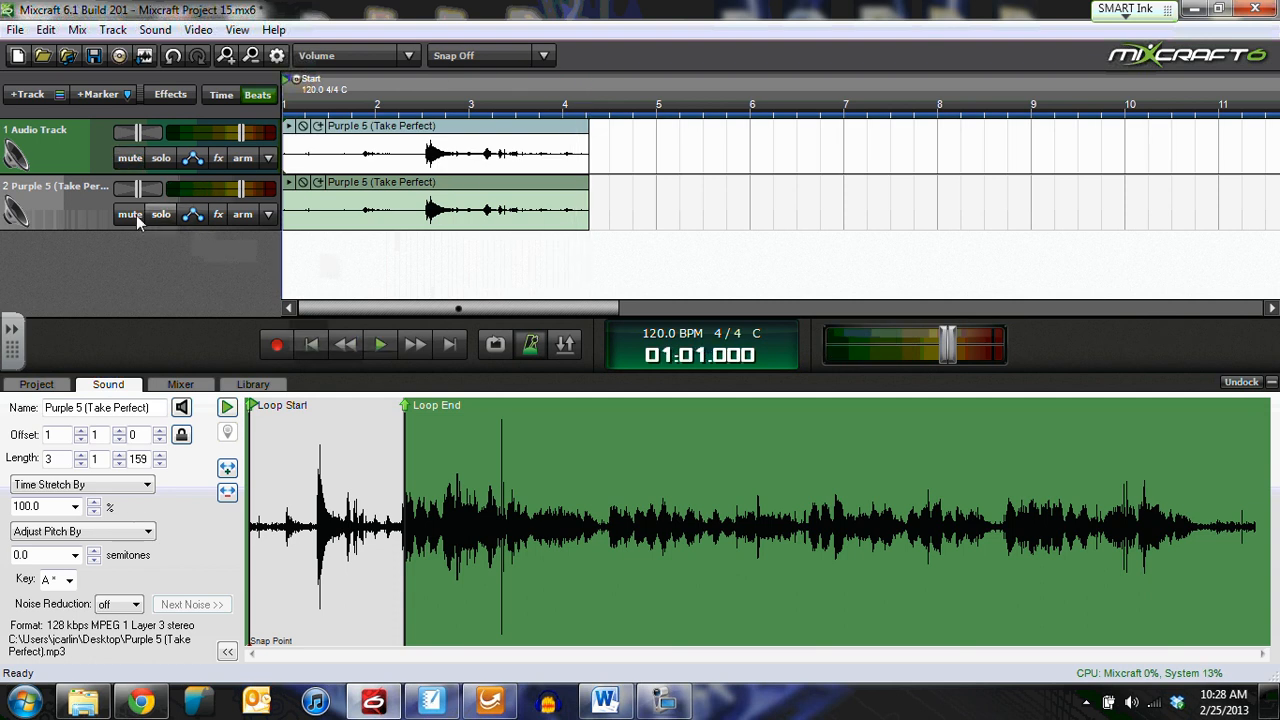
pyautogui.click(130, 214)
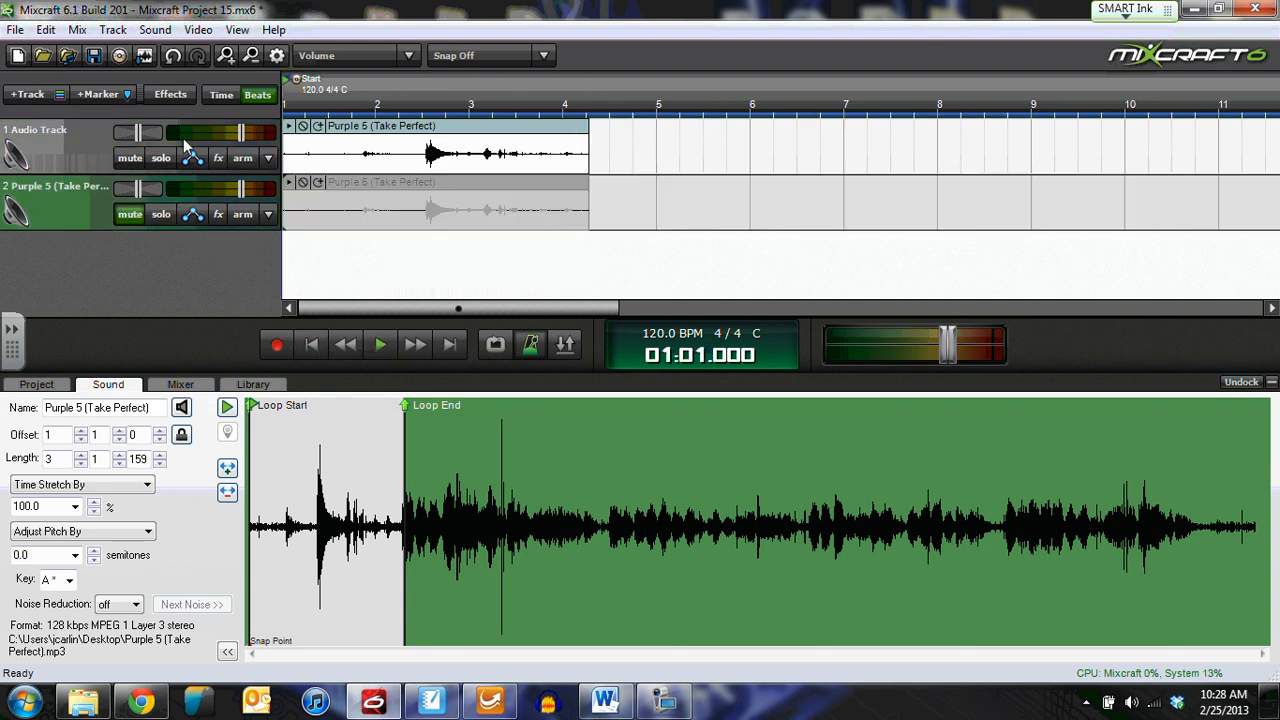
pyautogui.click(380, 346)
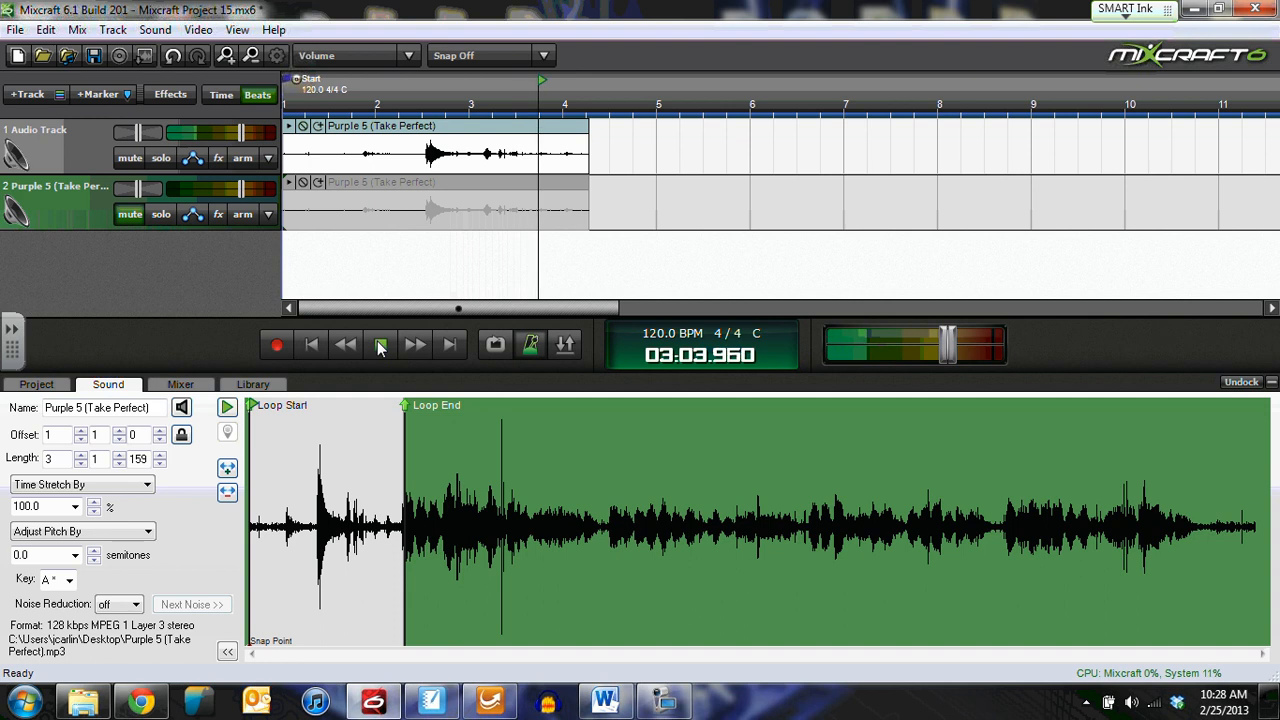
# Step: Stop playback and check the Noise Reduction amount list for the second track's clip
pyautogui.click(380, 346)
pyautogui.click(125, 612)
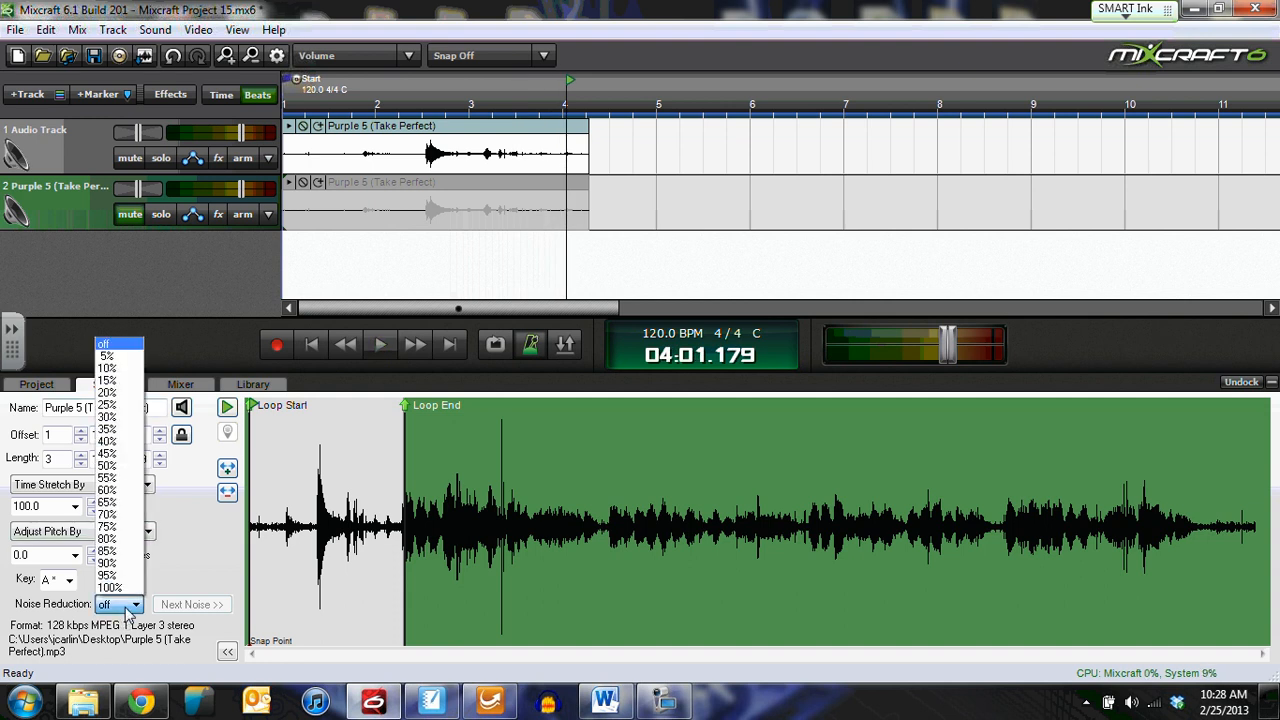
pyautogui.click(128, 610)
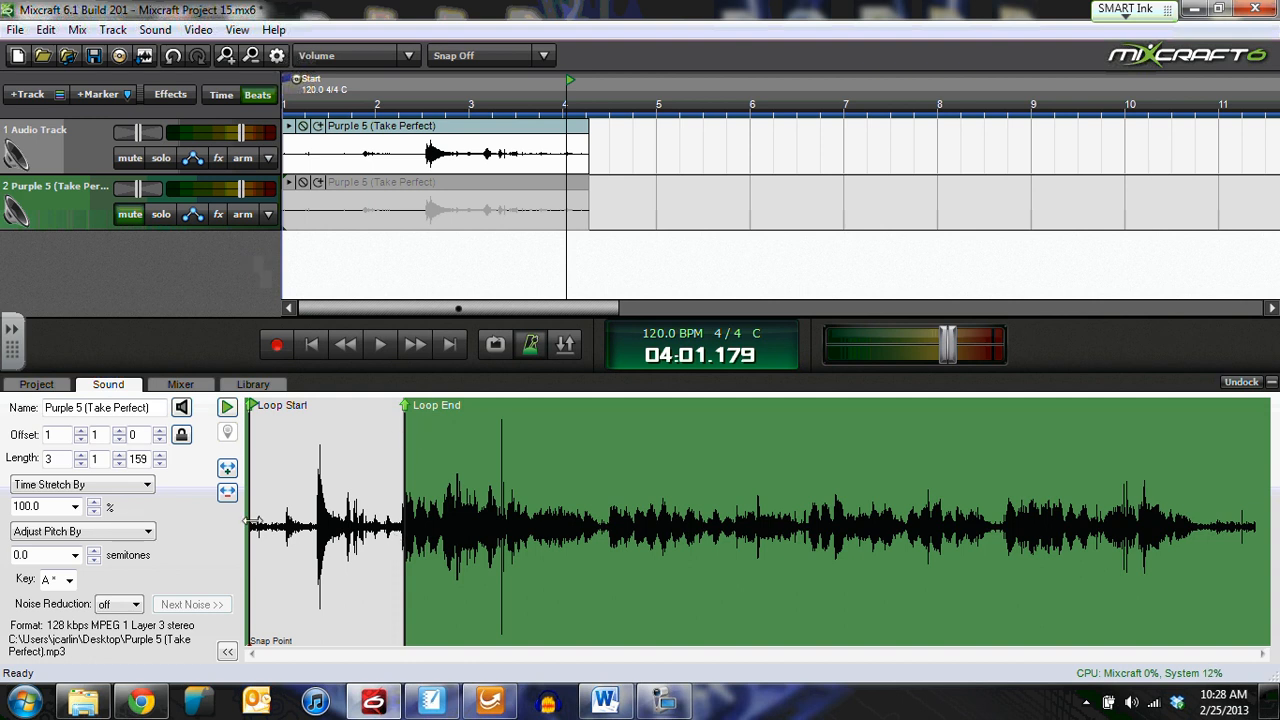
# Step: Mark the noise region with the loop start and end markers, then unmute track 2 and rewind
pyautogui.moveTo(403, 445); pyautogui.dragTo(857, 445)
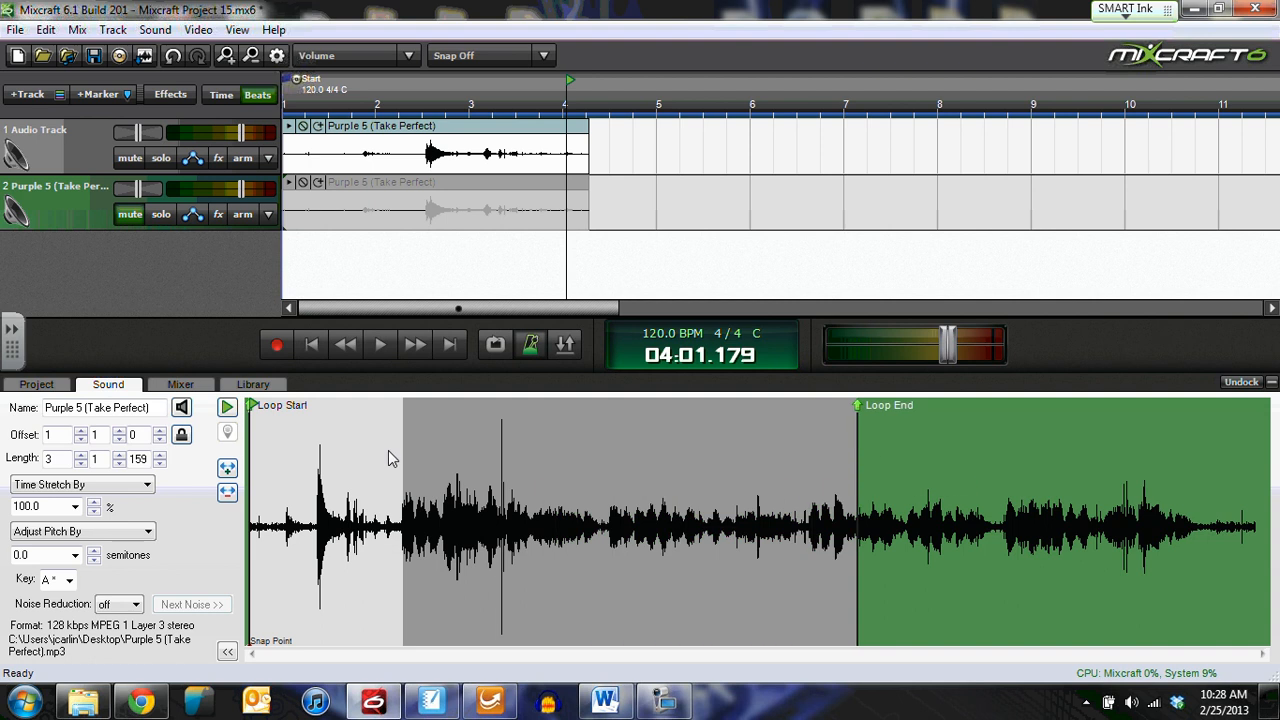
pyautogui.moveTo(260, 453); pyautogui.dragTo(412, 453)
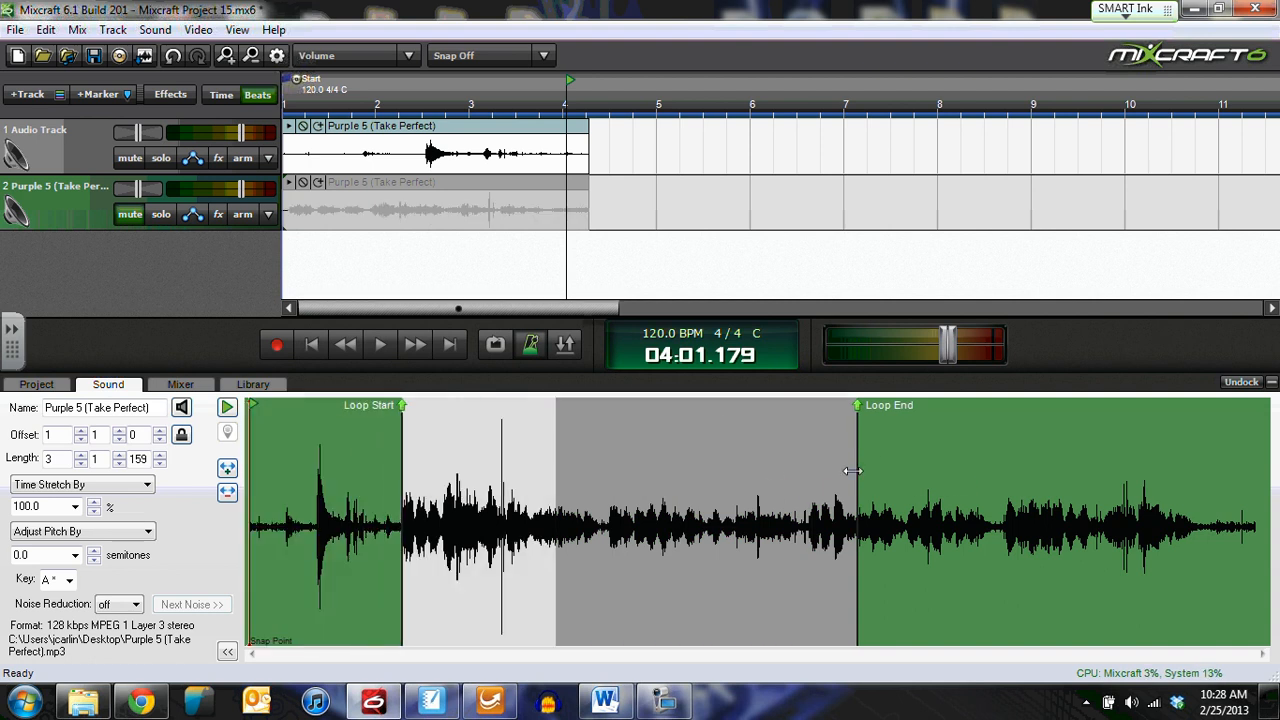
pyautogui.moveTo(855, 470); pyautogui.dragTo(1200, 483)
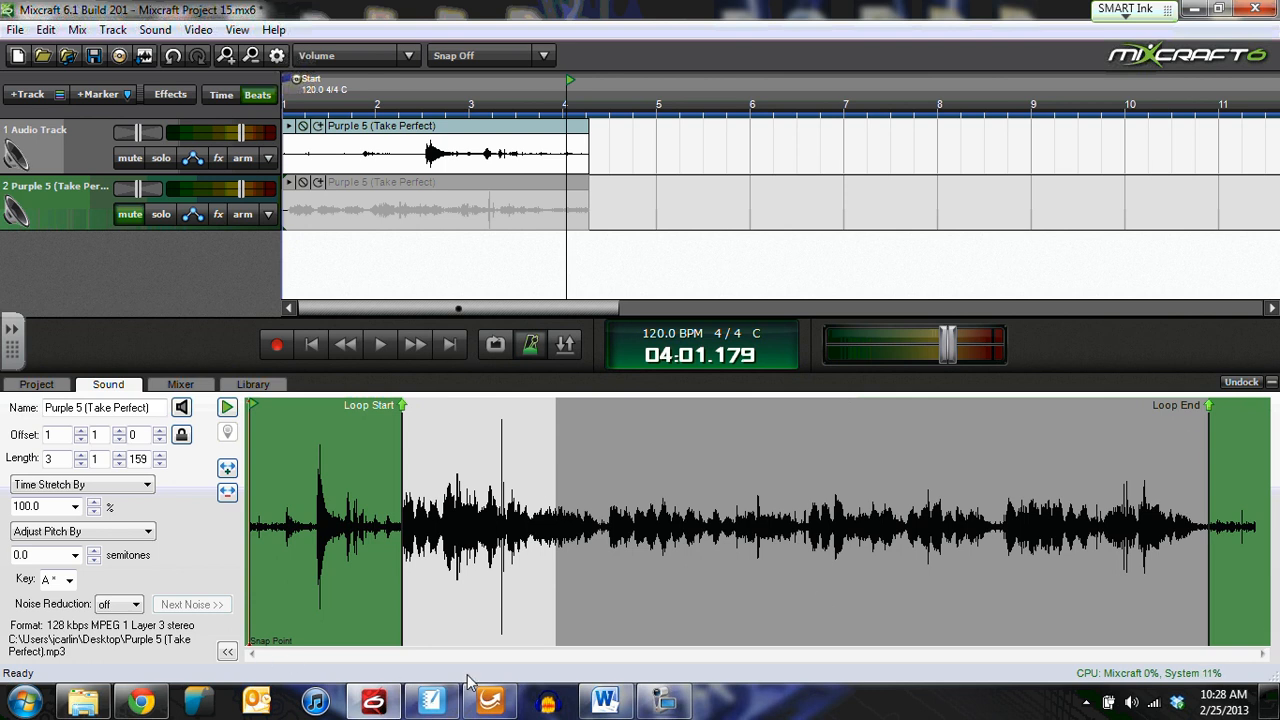
pyautogui.scroll(-3, 1088, 569)
pyautogui.scroll(5, 1088, 569)
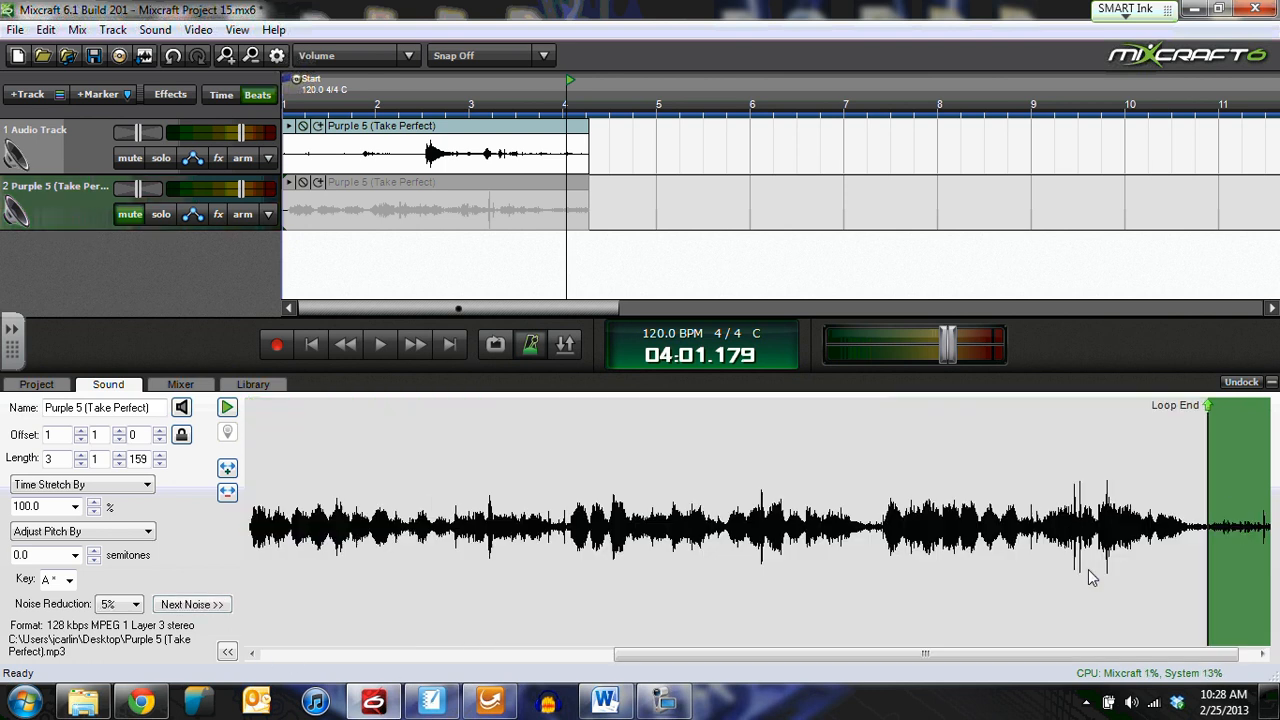
pyautogui.scroll(-4, 1088, 569)
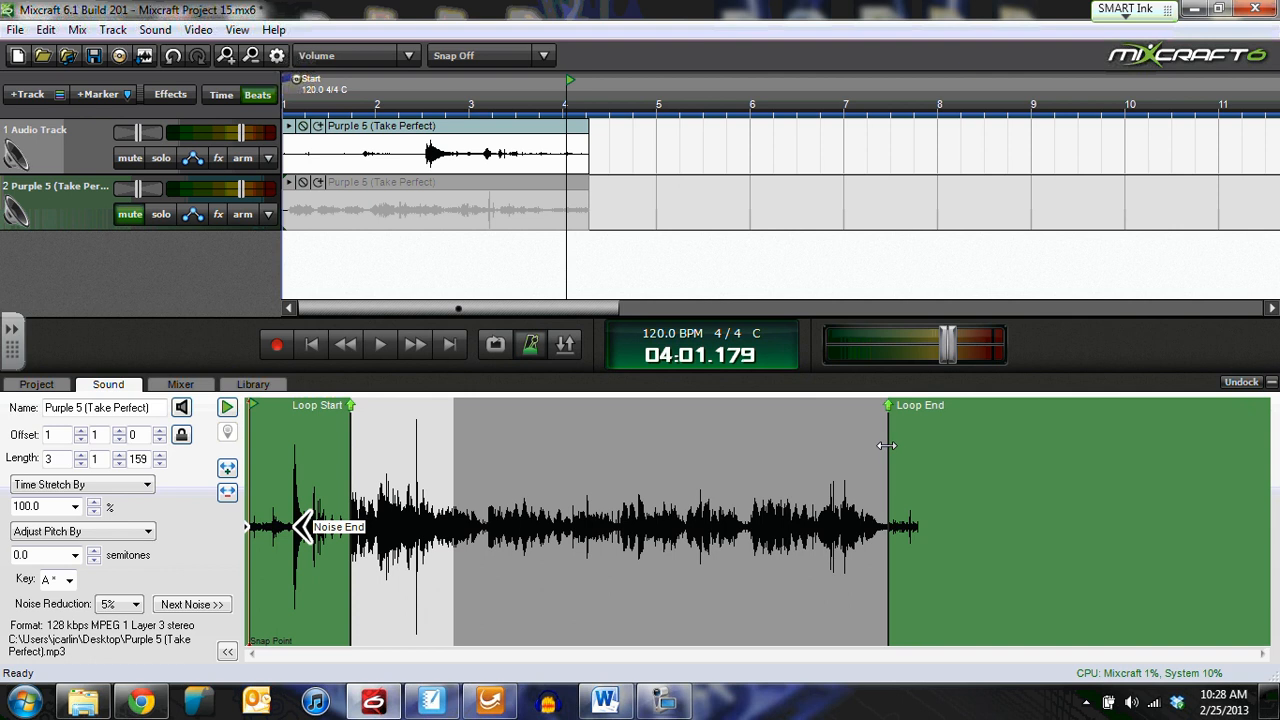
pyautogui.moveTo(886, 446); pyautogui.dragTo(918, 446)
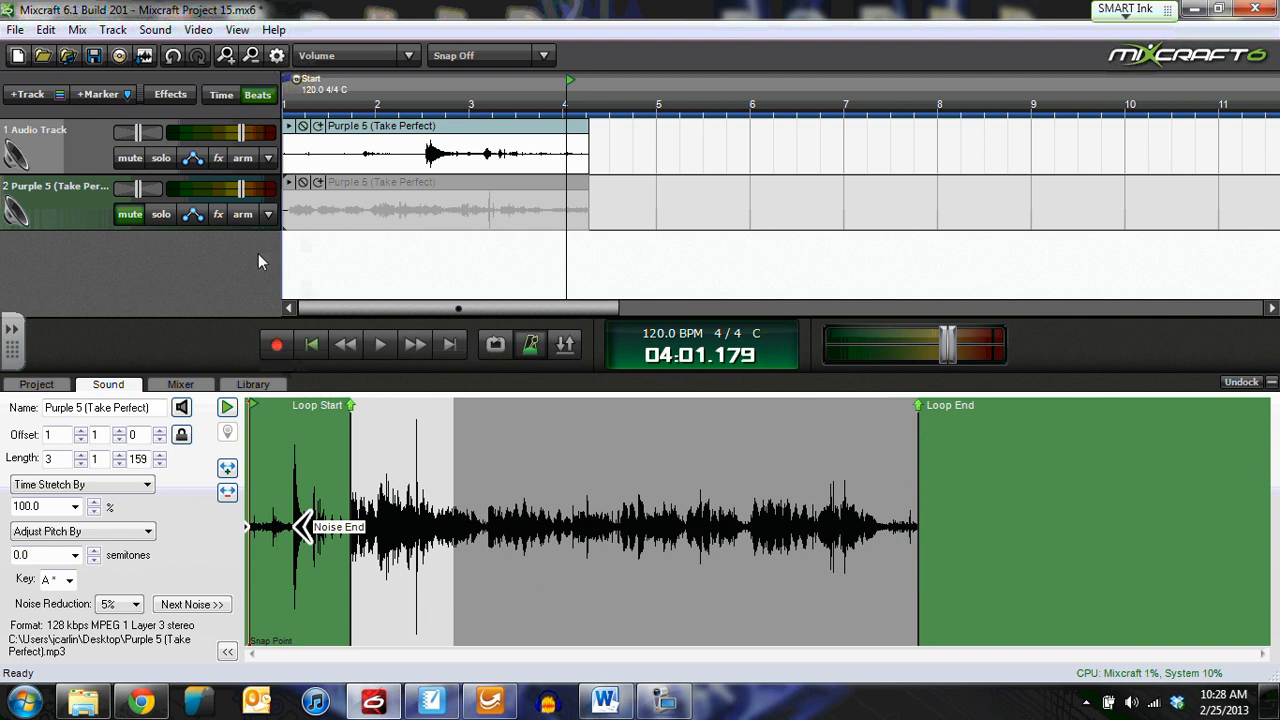
pyautogui.click(130, 214)
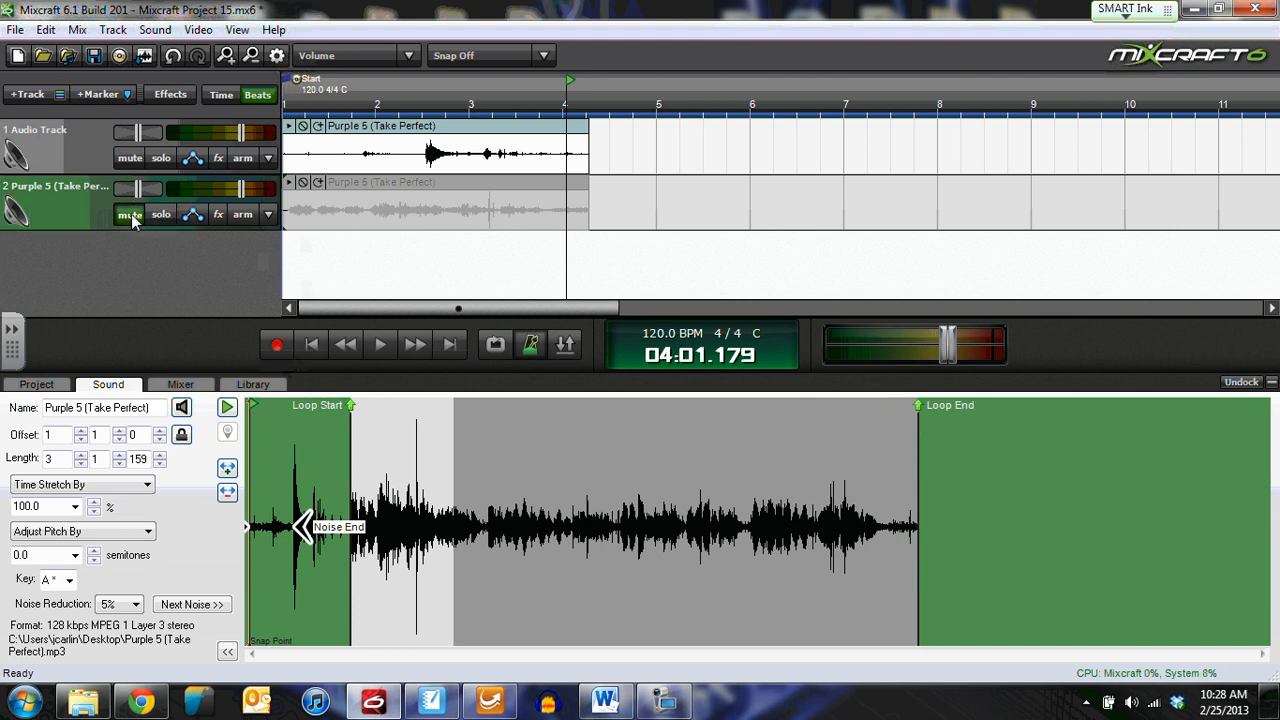
pyautogui.click(344, 342)
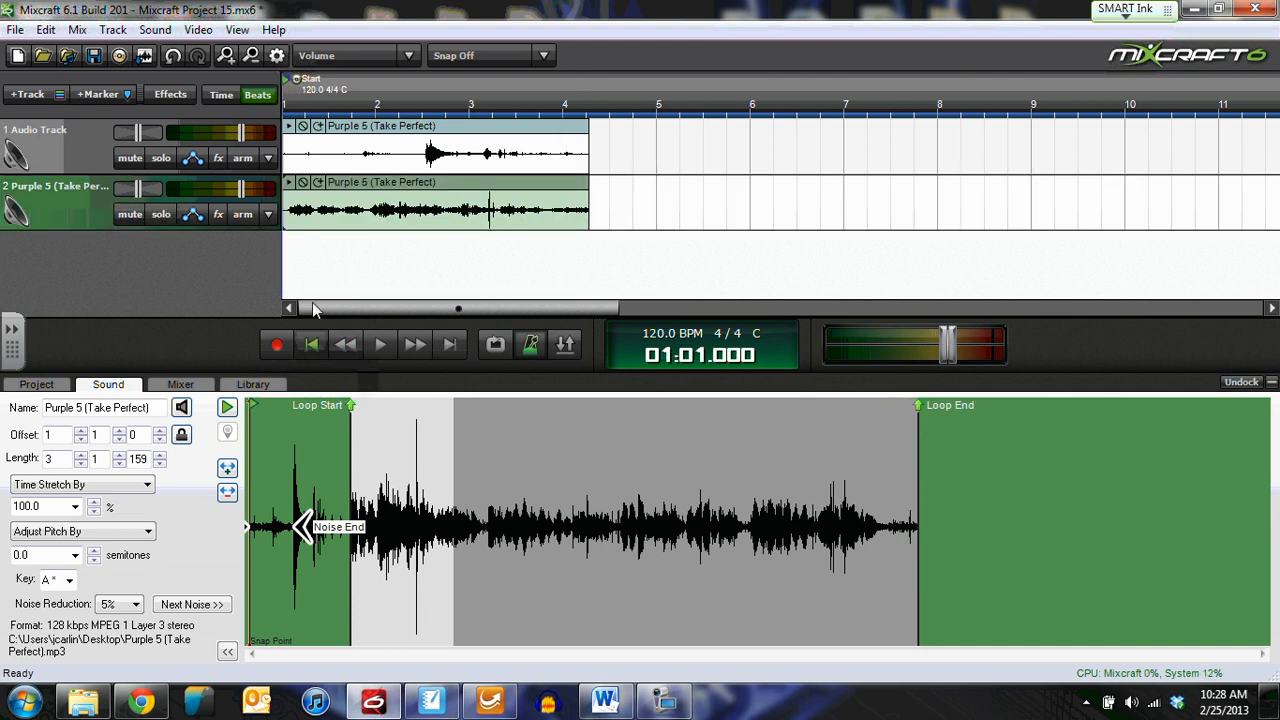
# Step: Mute track 1 and play the project so the noise-reduced clip is heard alone
pyautogui.click(130, 158)
pyautogui.click(380, 344)
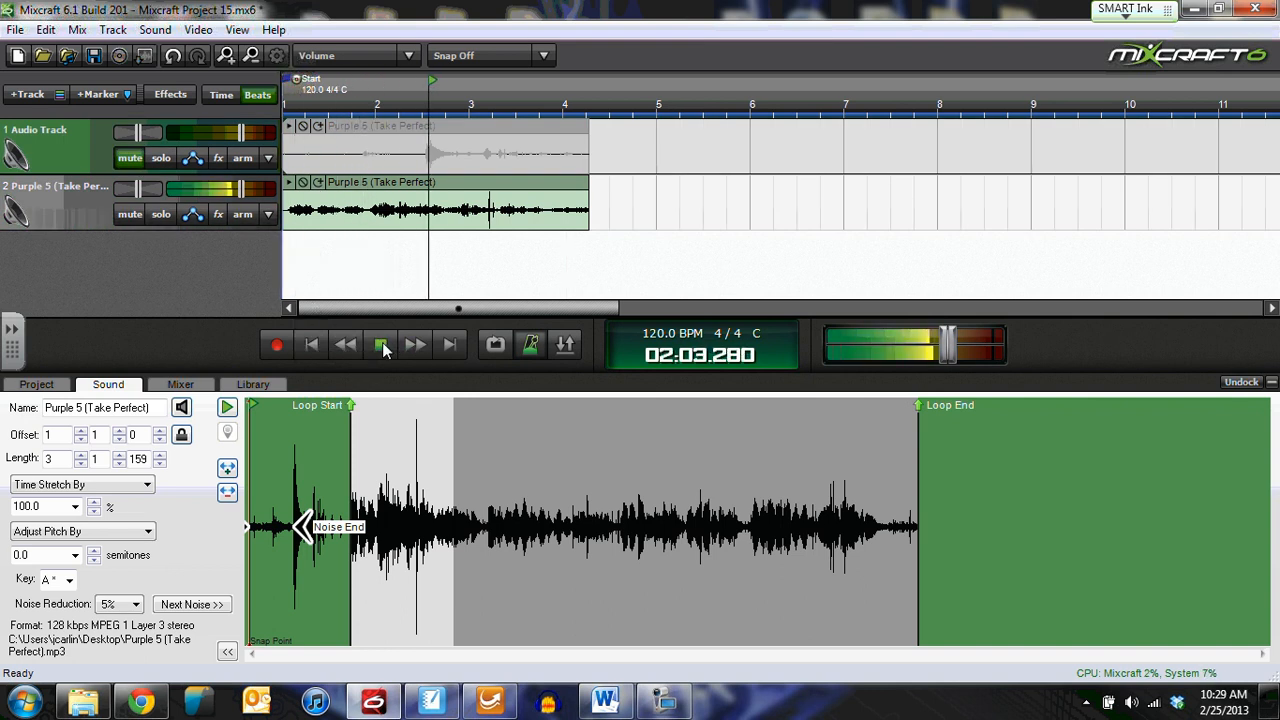
pyautogui.click(382, 344)
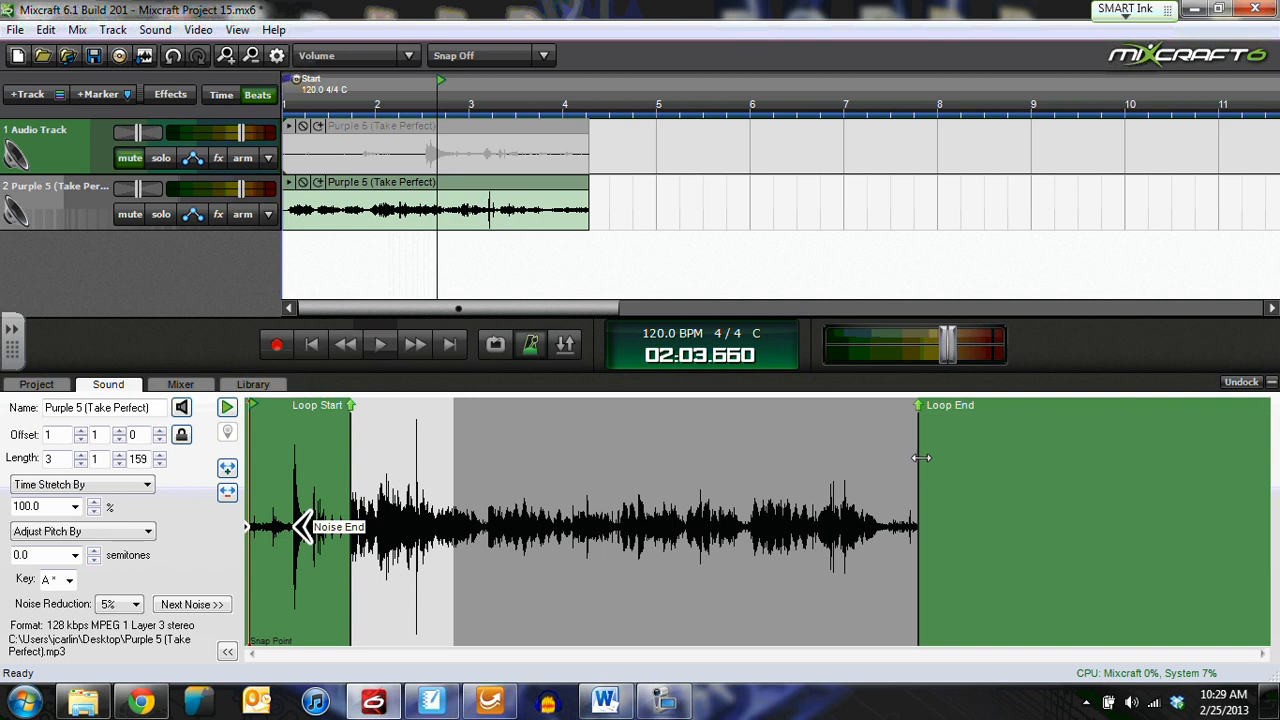
# Step: Audition the clip around its loop end and settle the loop end near 00:40.5
pyautogui.moveTo(921, 458); pyautogui.dragTo(964, 459)
pyautogui.click(900, 519)
pyautogui.press('space')
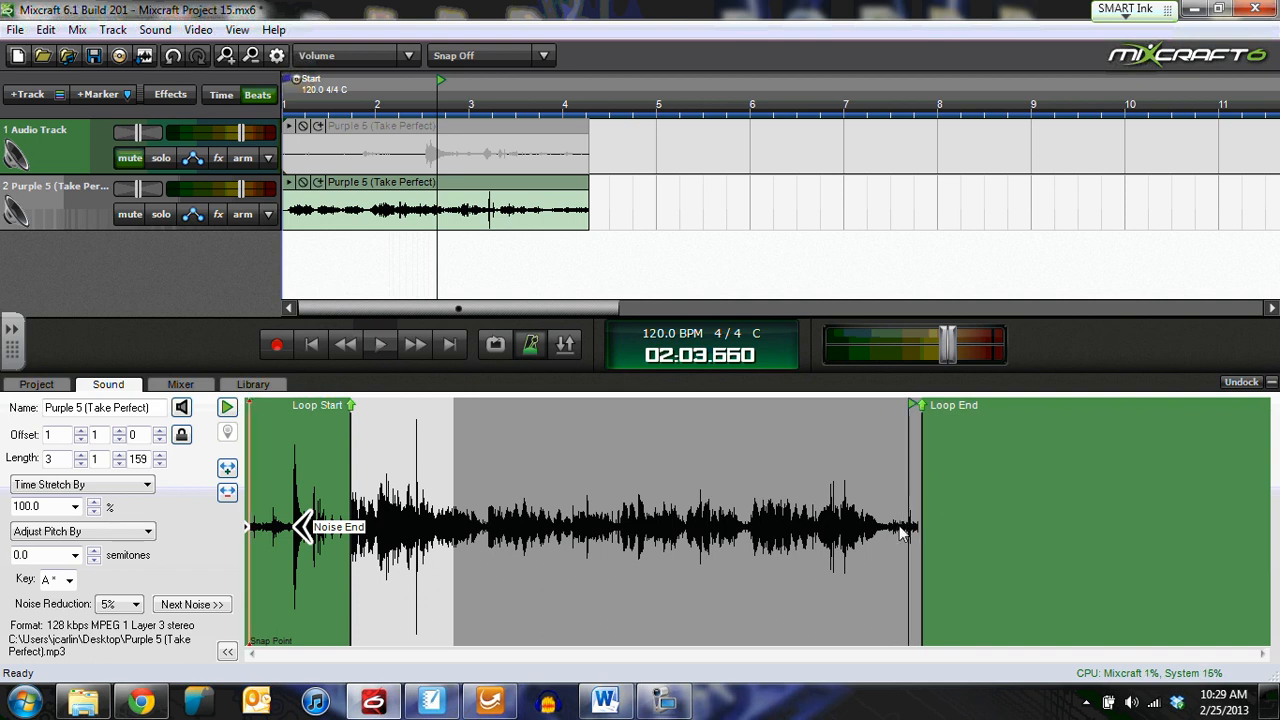
pyautogui.click(452, 420)
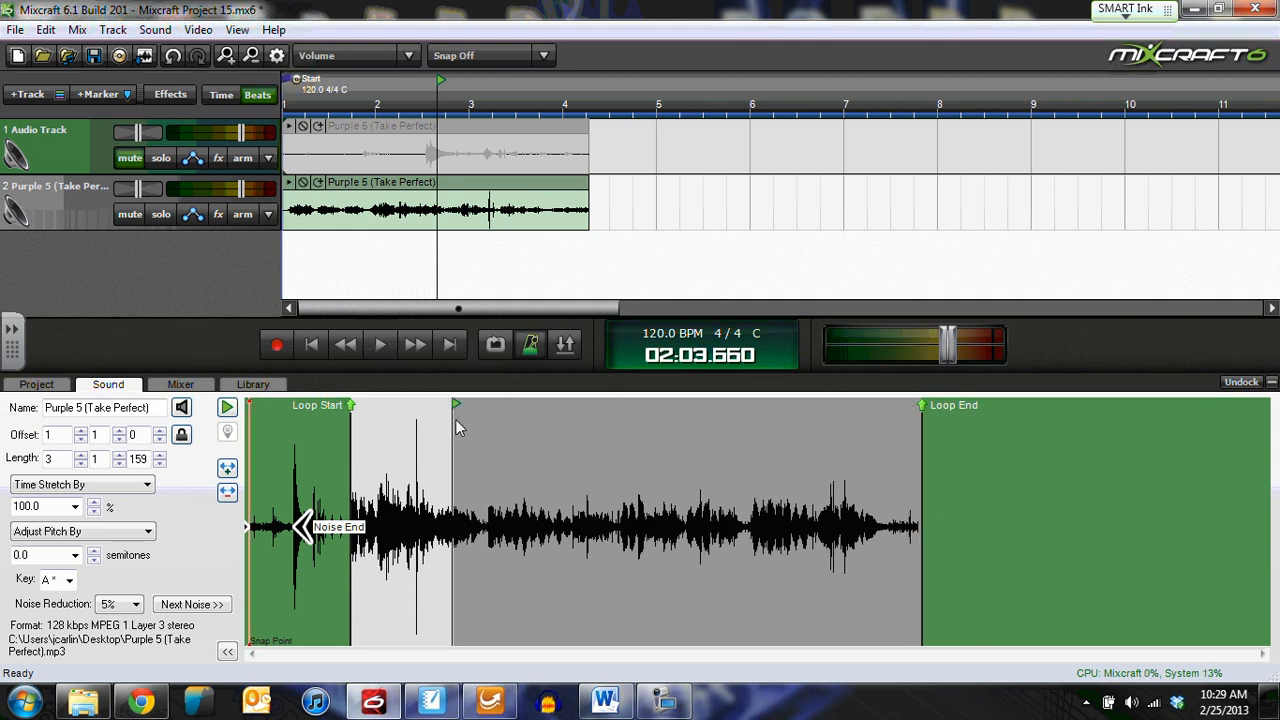
pyautogui.click(505, 427)
pyautogui.click(678, 444)
pyautogui.click(845, 451)
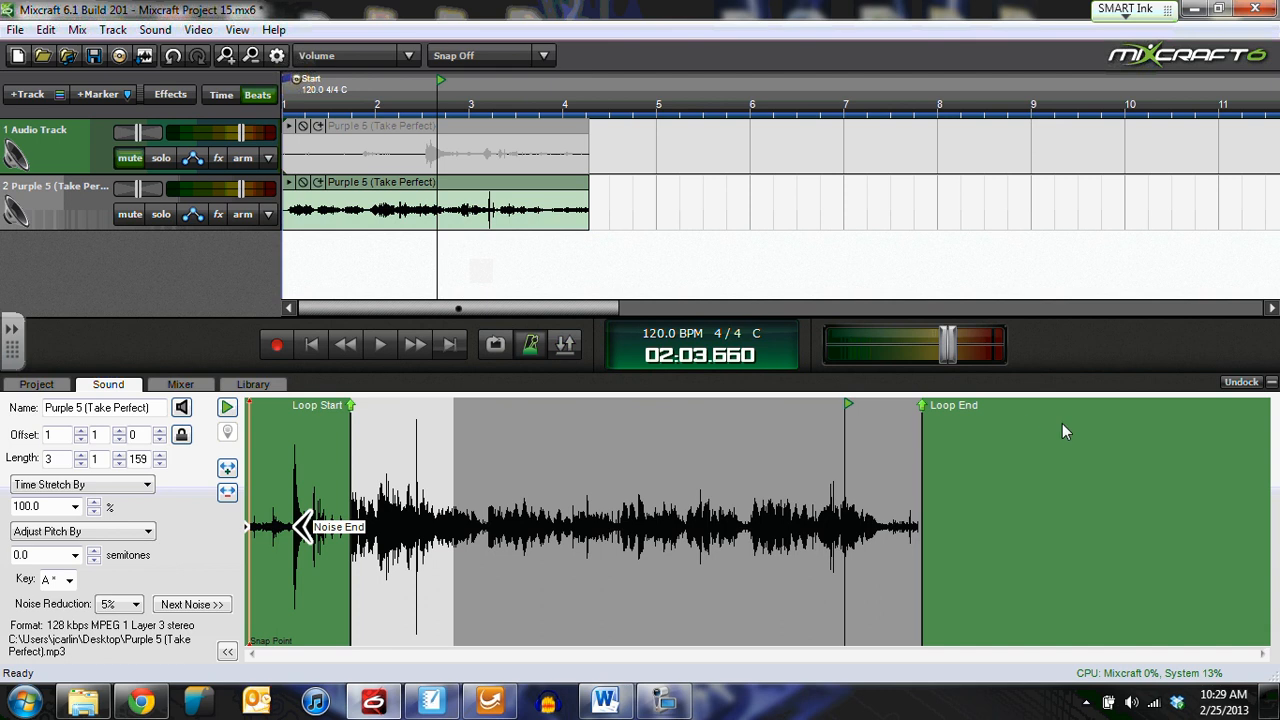
pyautogui.moveTo(876, 427); pyautogui.dragTo(872, 427)
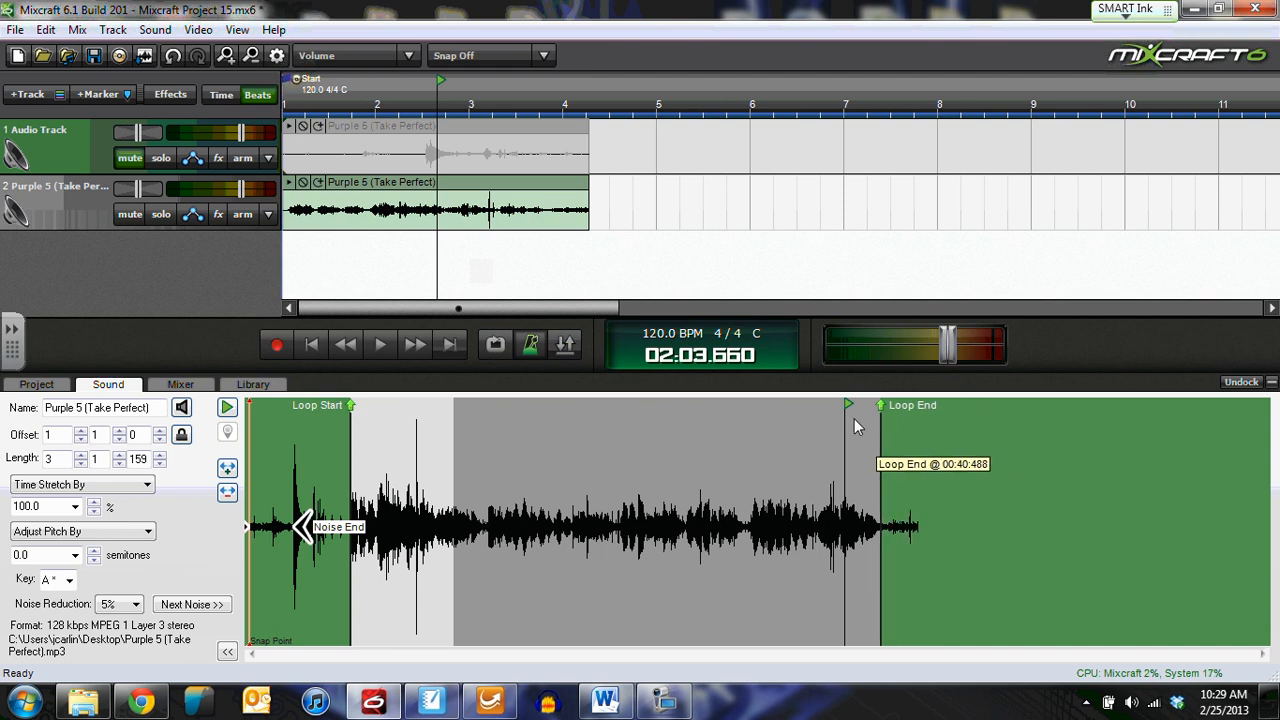
pyautogui.moveTo(350, 449)
pyautogui.mouseDown()
pyautogui.moveTo(260, 444)
pyautogui.moveTo(350, 443)
pyautogui.mouseUp()
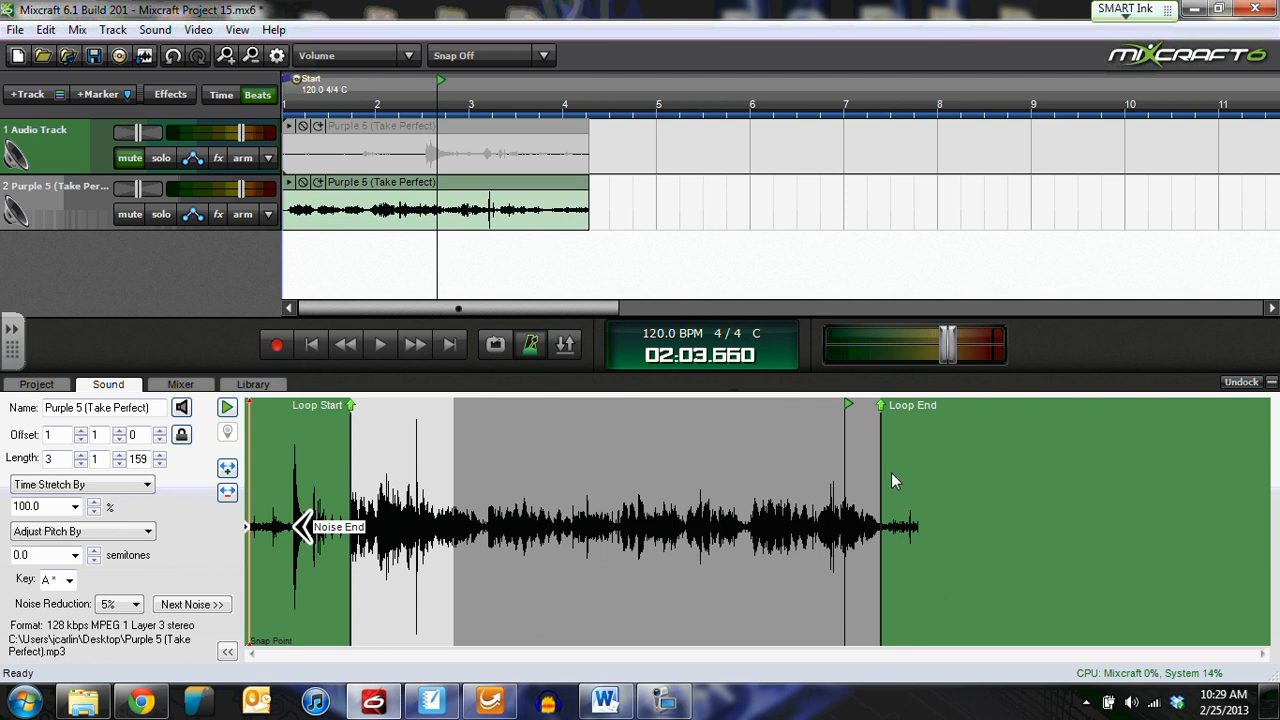
pyautogui.moveTo(889, 465); pyautogui.dragTo(892, 465)
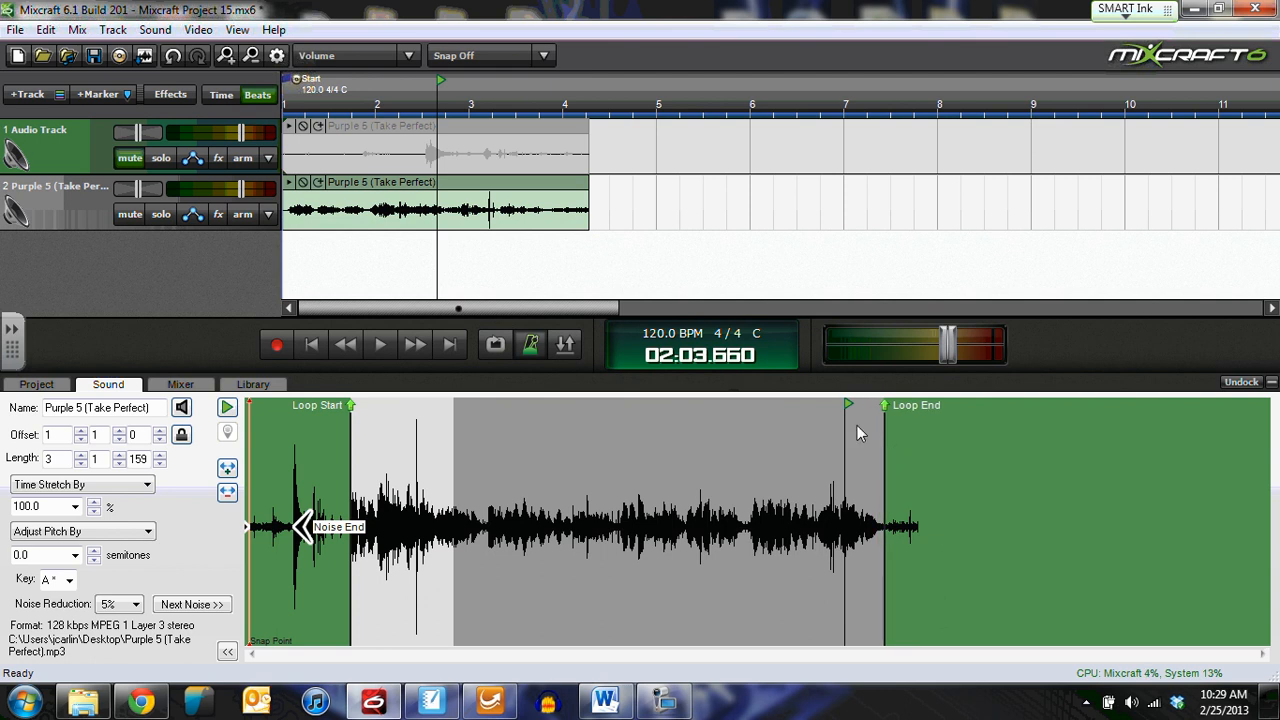
# Step: Split the second track's Purple 5 clip at the chosen cut point
pyautogui.rightClick(900, 548)
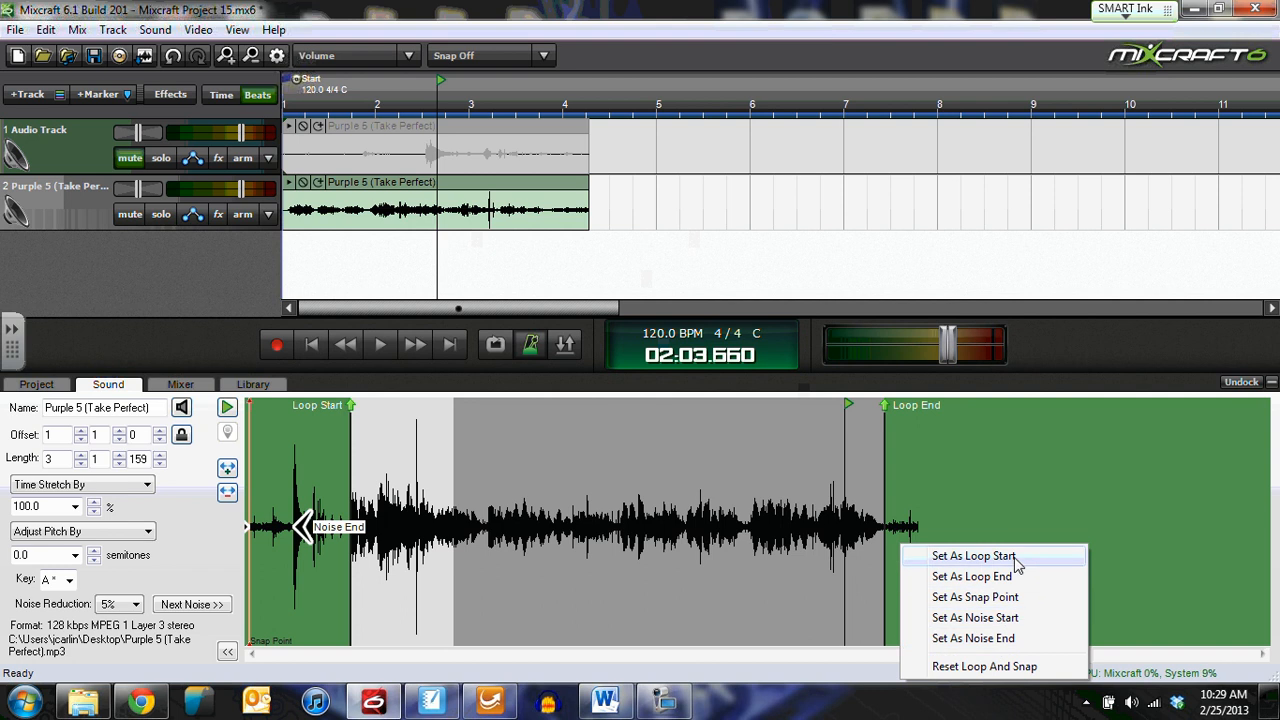
pyautogui.click(515, 192)
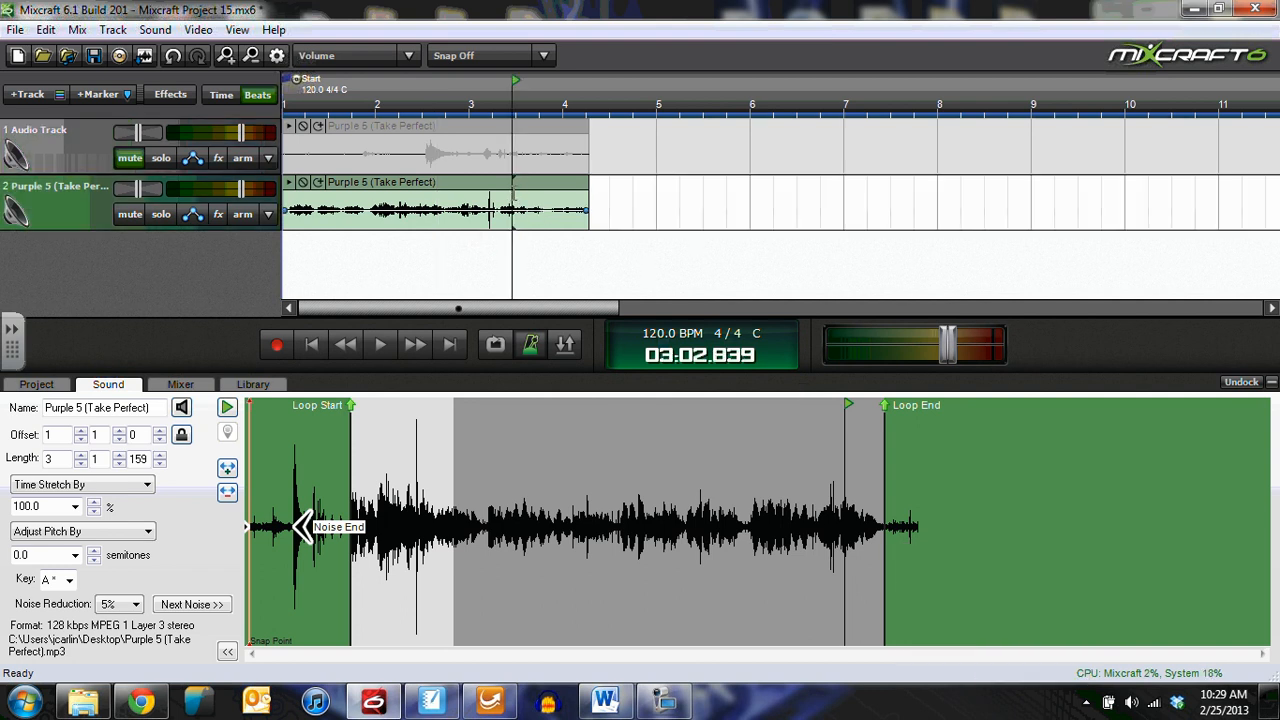
pyautogui.rightClick(522, 184)
pyautogui.click(580, 389)
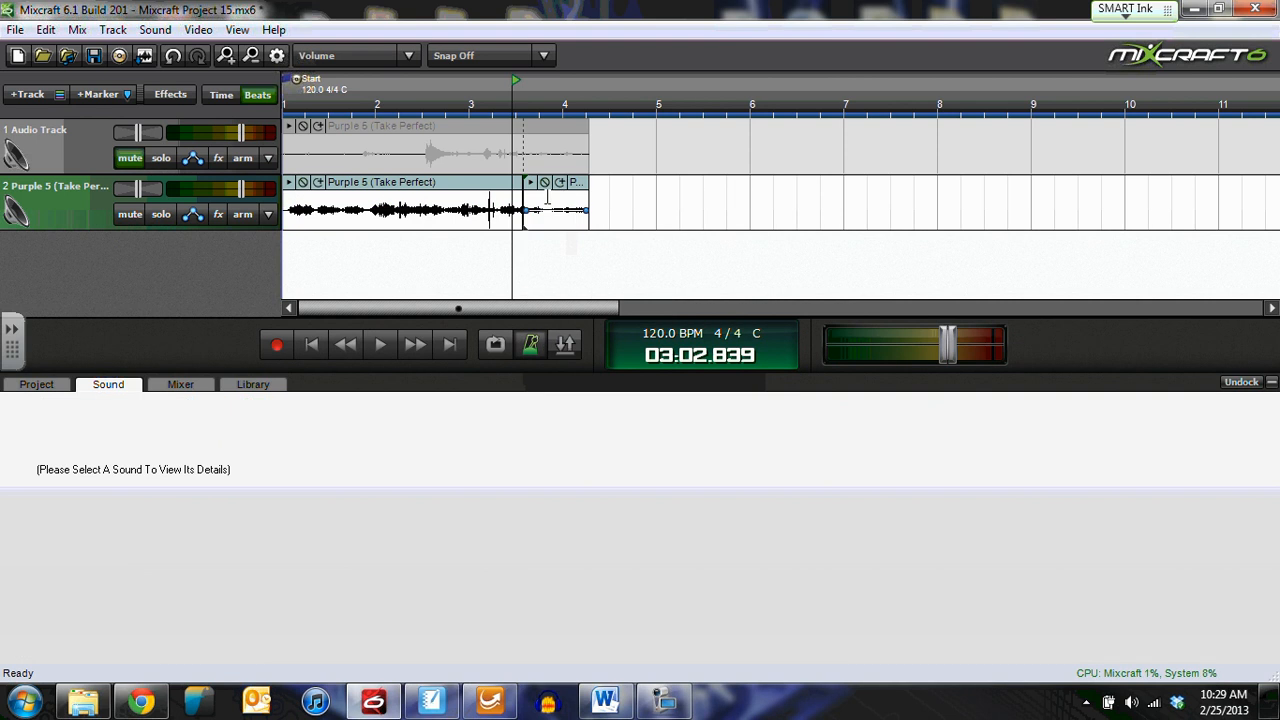
# Step: Select the short split-off tail piece and delete it
pyautogui.click(556, 208)
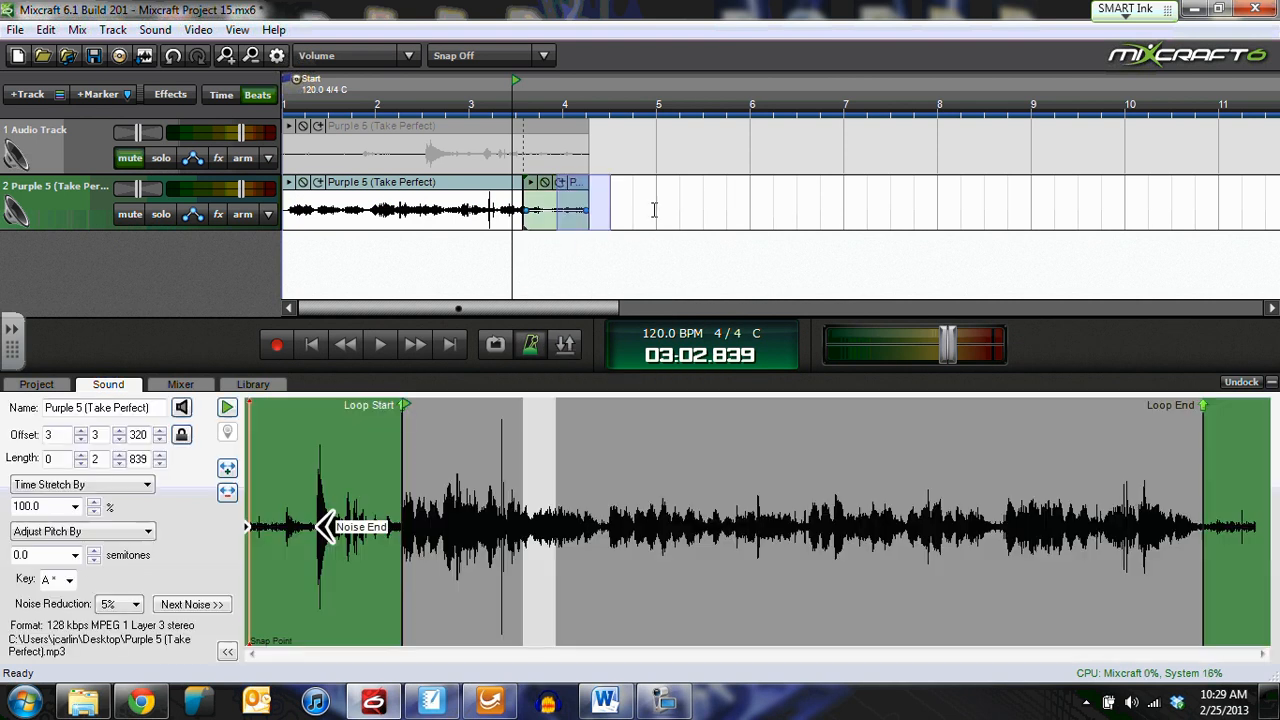
pyautogui.click(656, 208)
pyautogui.click(568, 200)
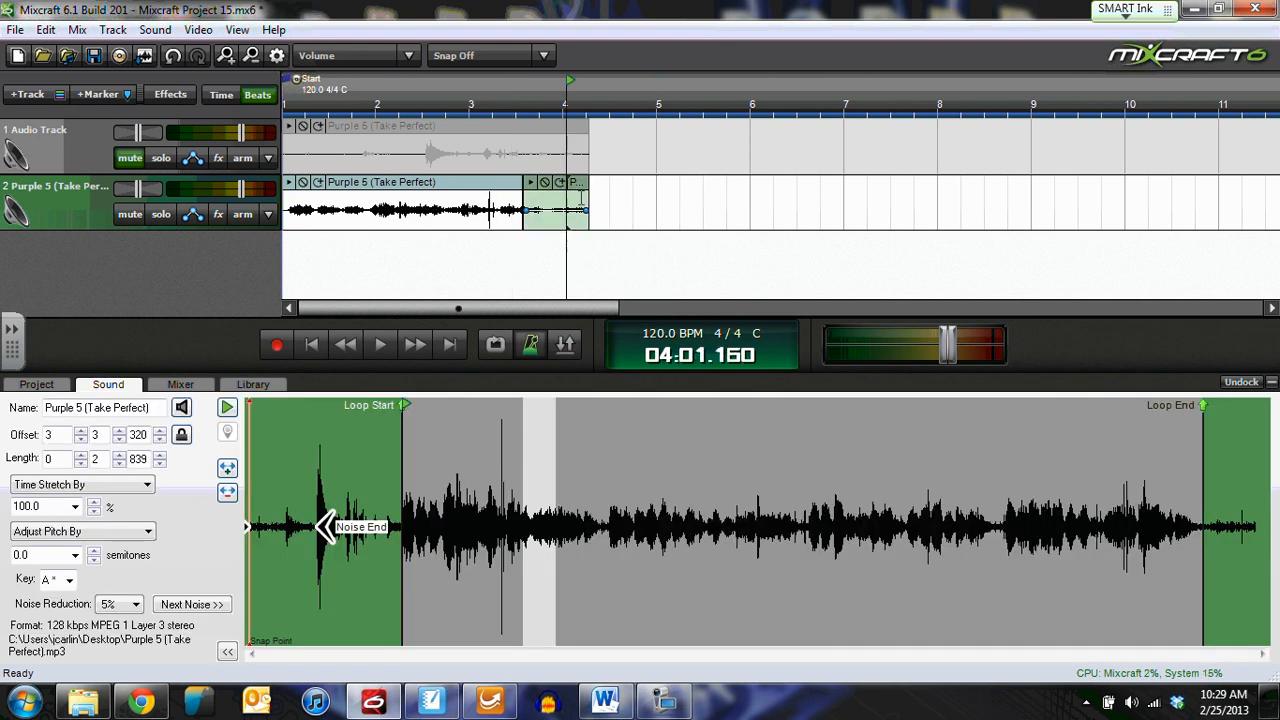
pyautogui.press('Delete')
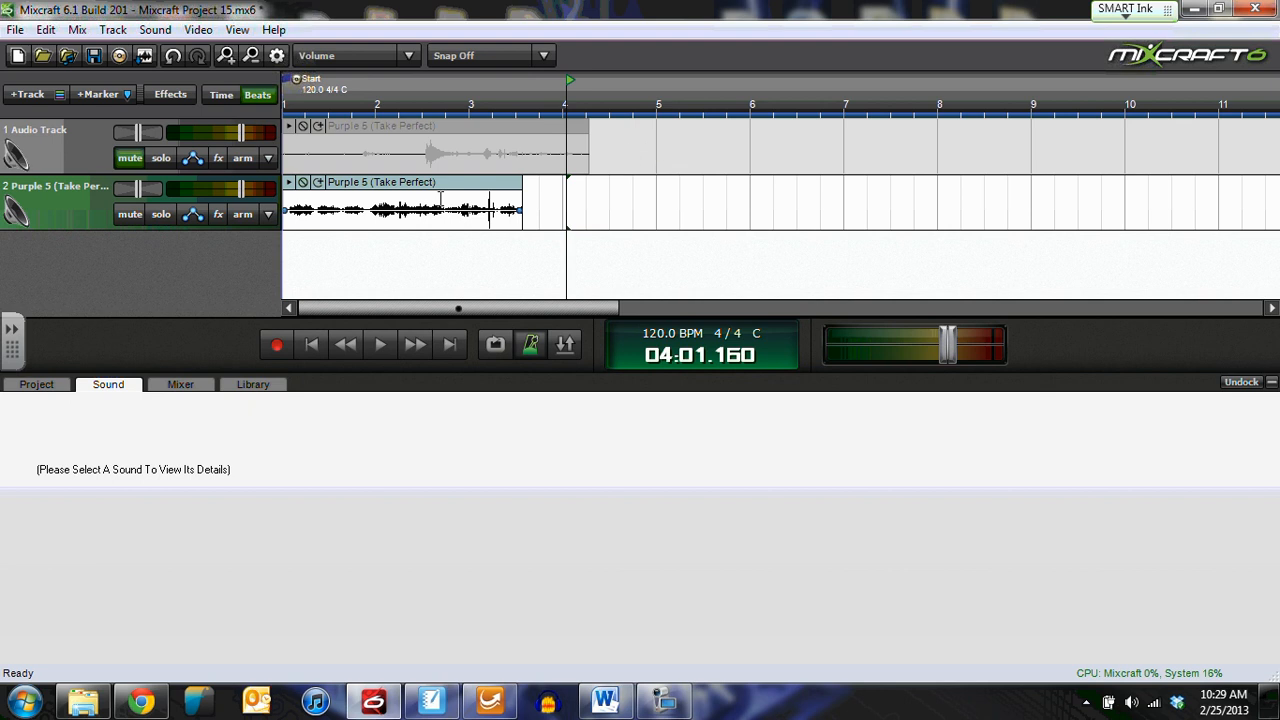
pyautogui.click(660, 700)
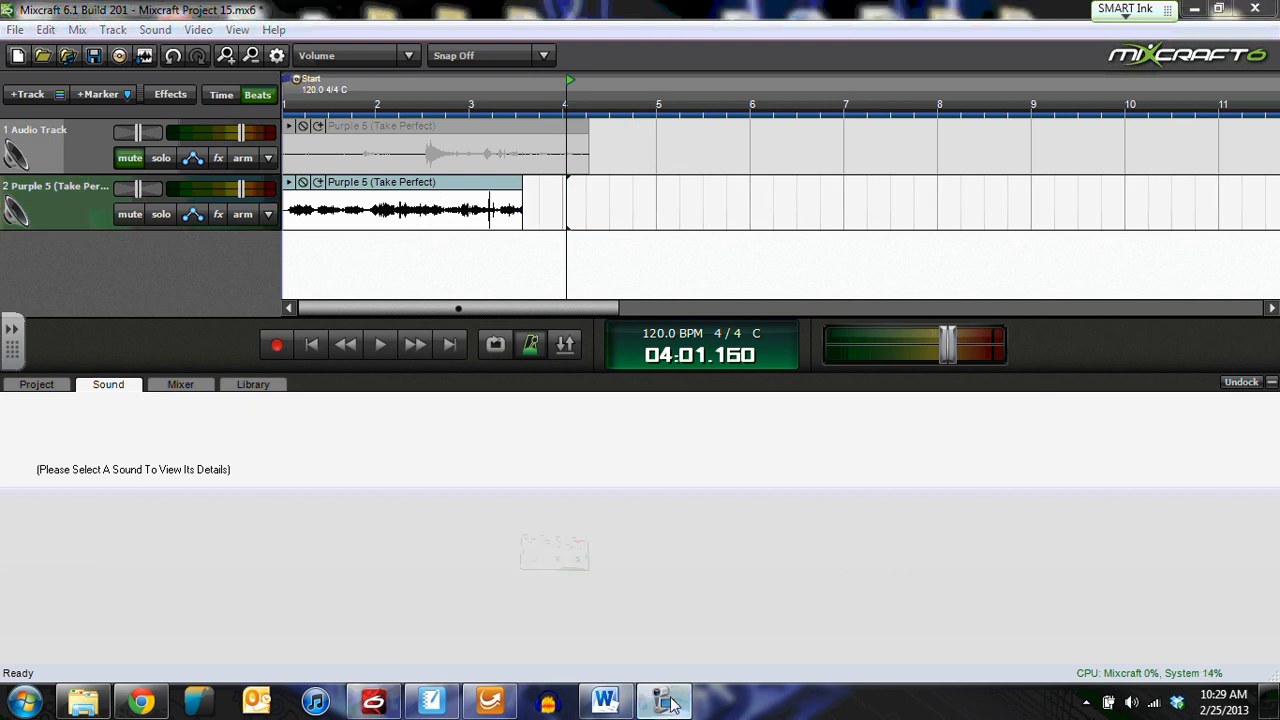